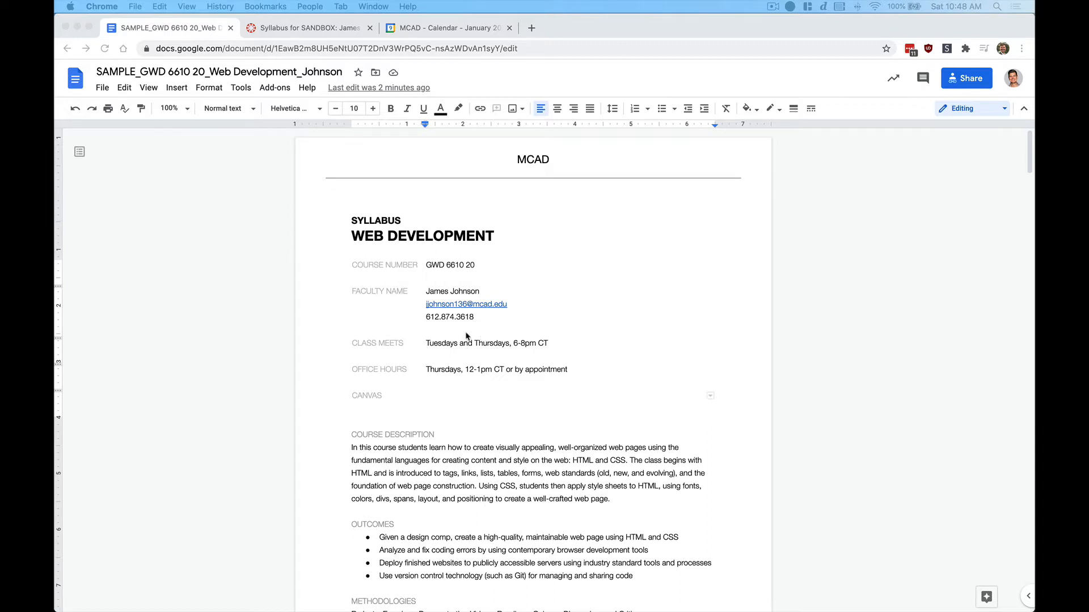
Check the Office Hours line in the GWD 6610 20 syllabus, then switch to the 'Syllabus for SANDBOX' Canvas tab
left_click(428, 373)
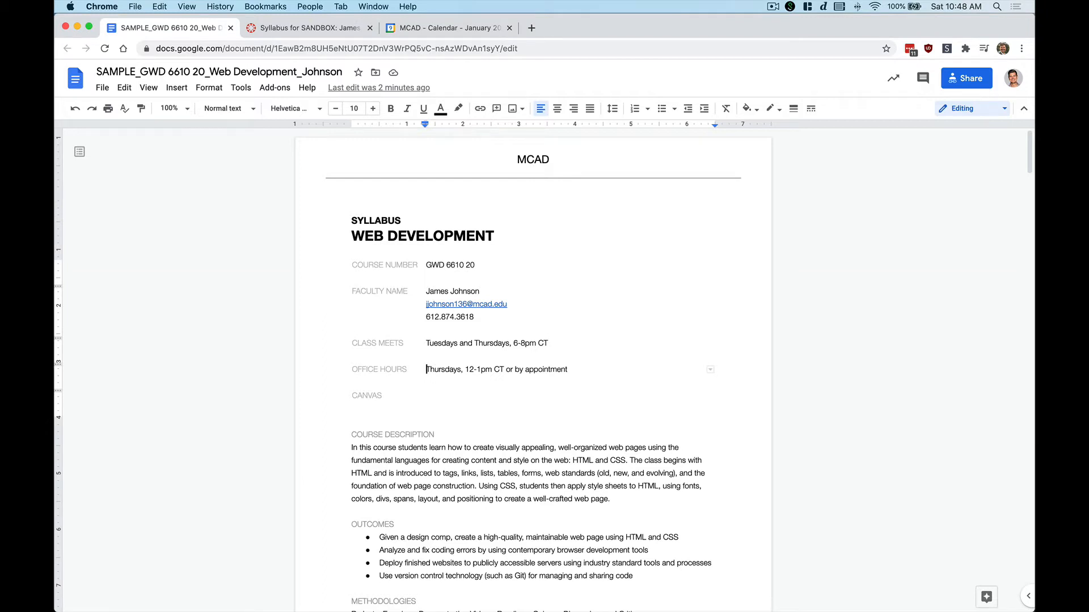
left_click(287, 28)
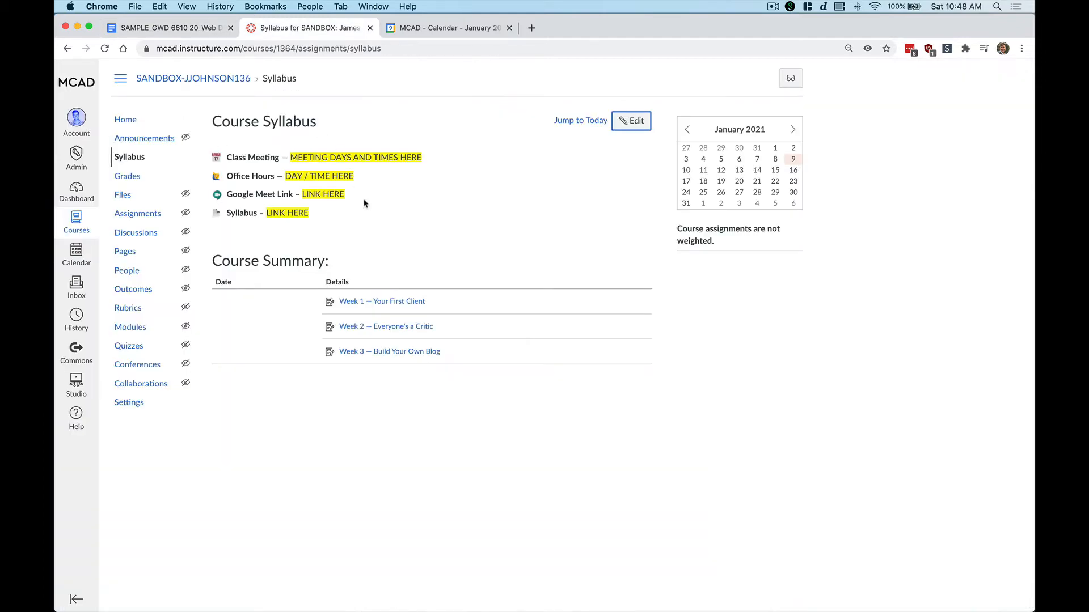
Glance at the January 2021 MCAD calendar, then return to the SAMPLE_GWD syllabus document
left_click(453, 28)
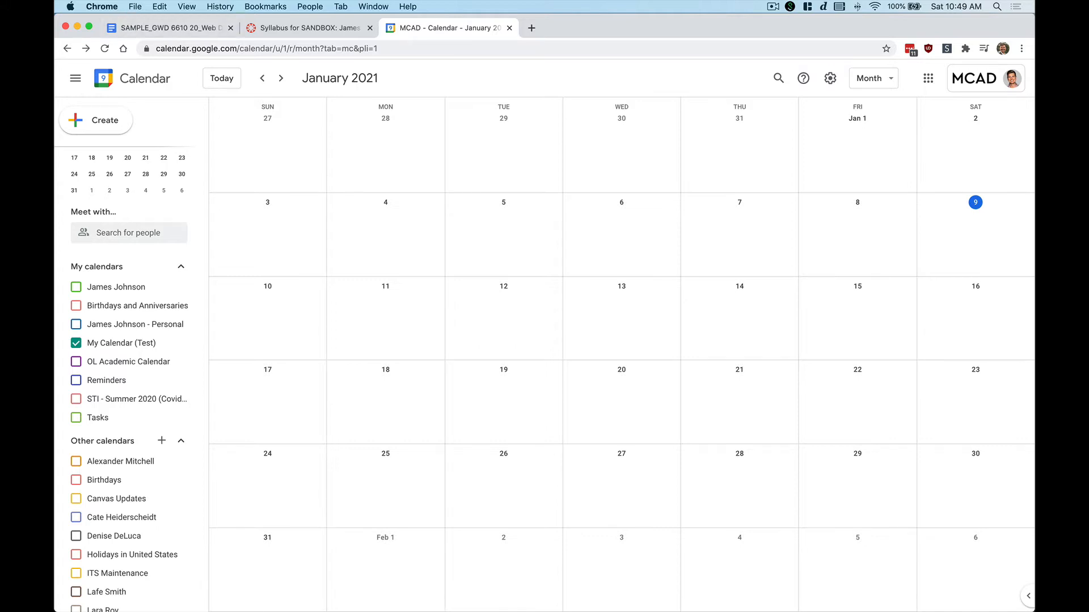
left_click(189, 30)
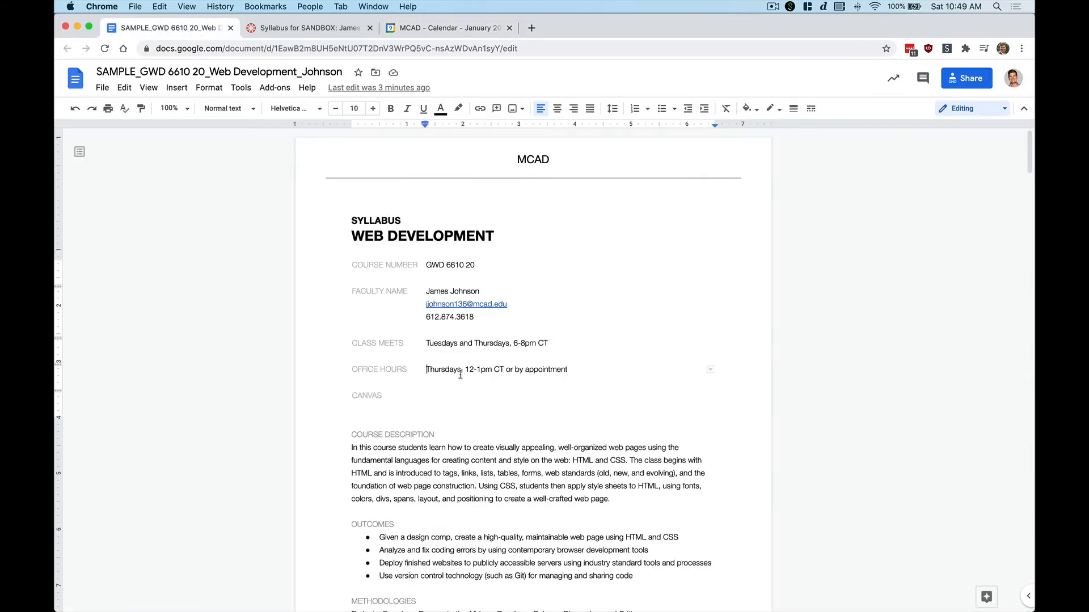
Select the Class Meets line (Tuesdays and Thursdays 6-8pm CT), then switch to the January 2021 calendar
triple_click(448, 344)
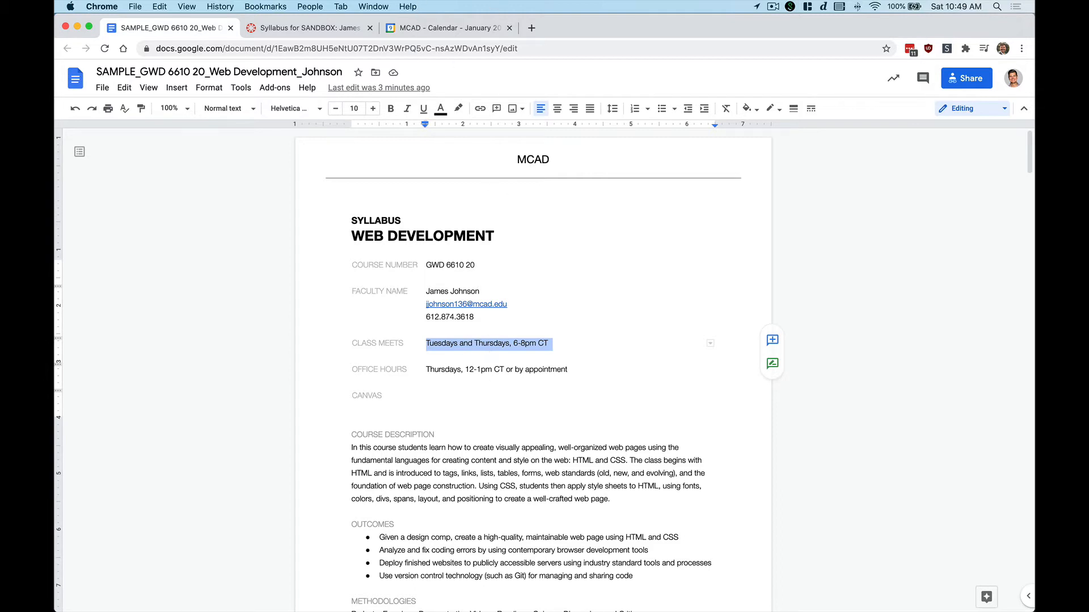
left_click(436, 31)
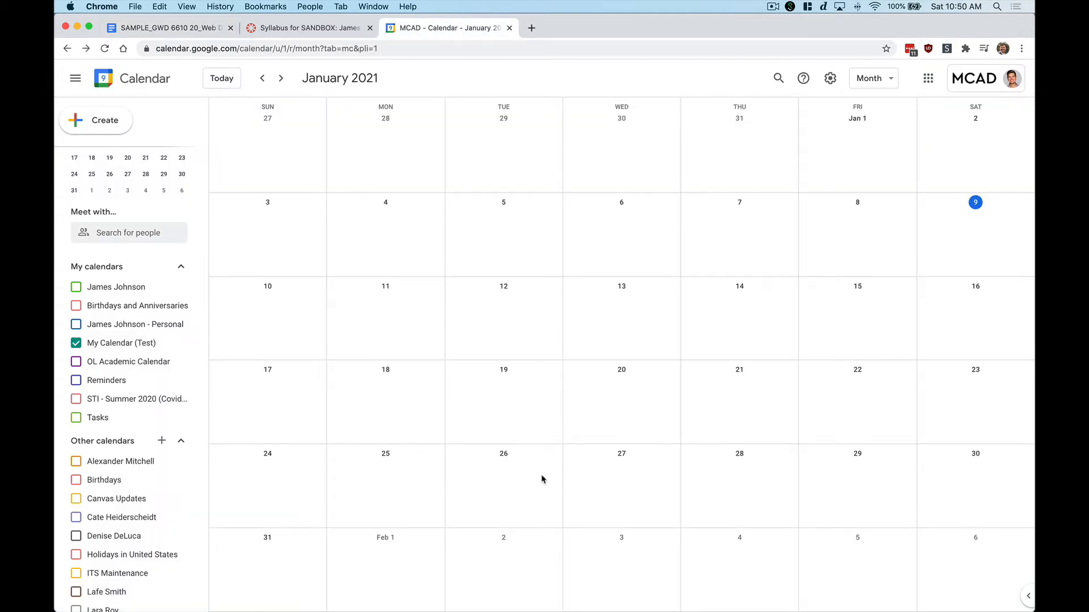
Start a new event on January 26 titled 'Web Dev - Class Meeting'
left_click(504, 471)
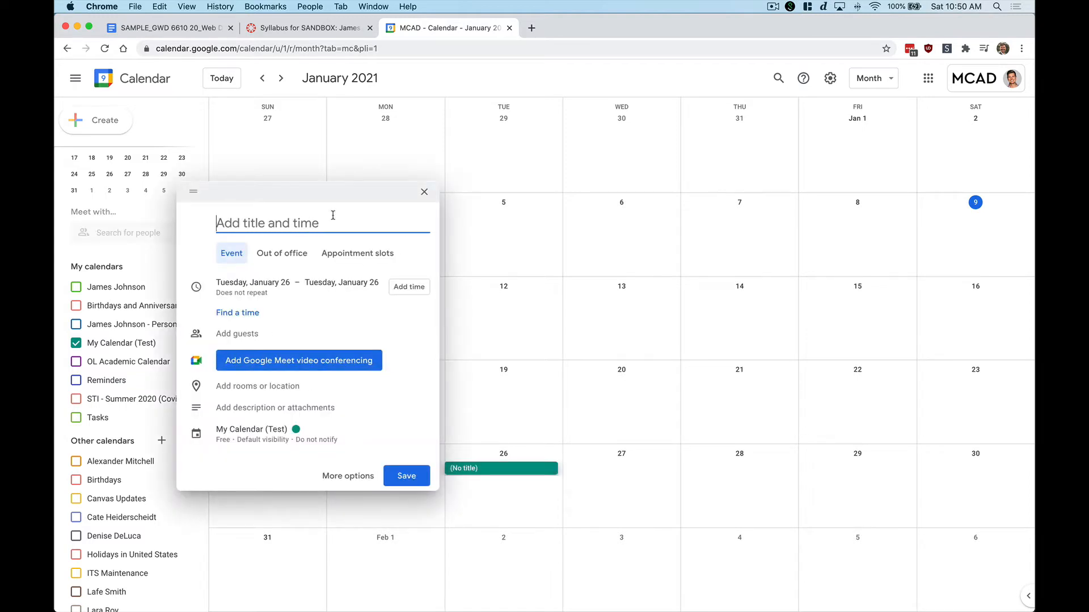
type("Web Dev")
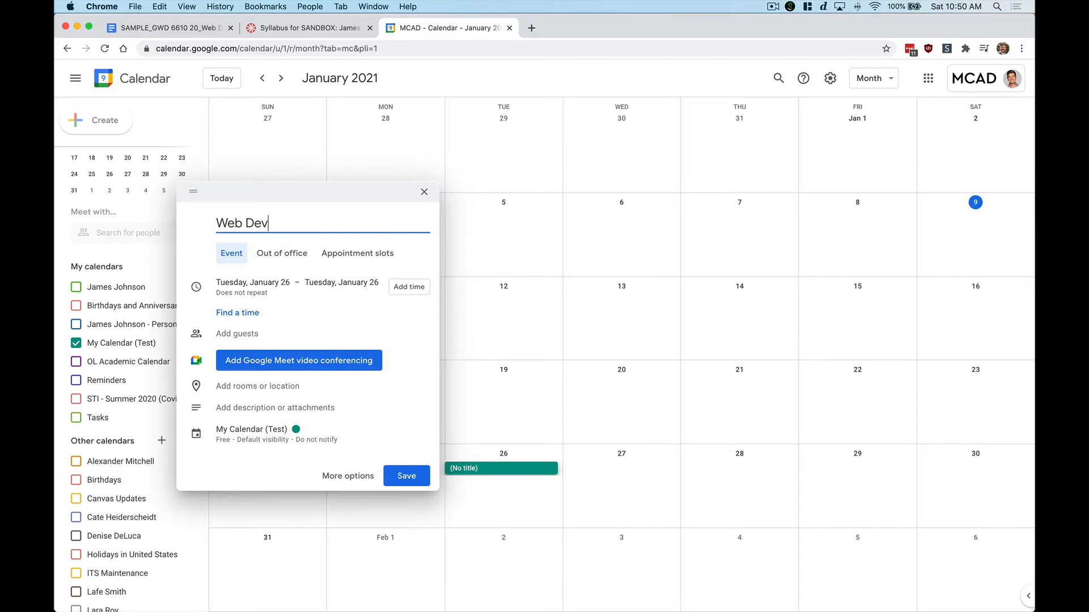
type(" - Class Meeting")
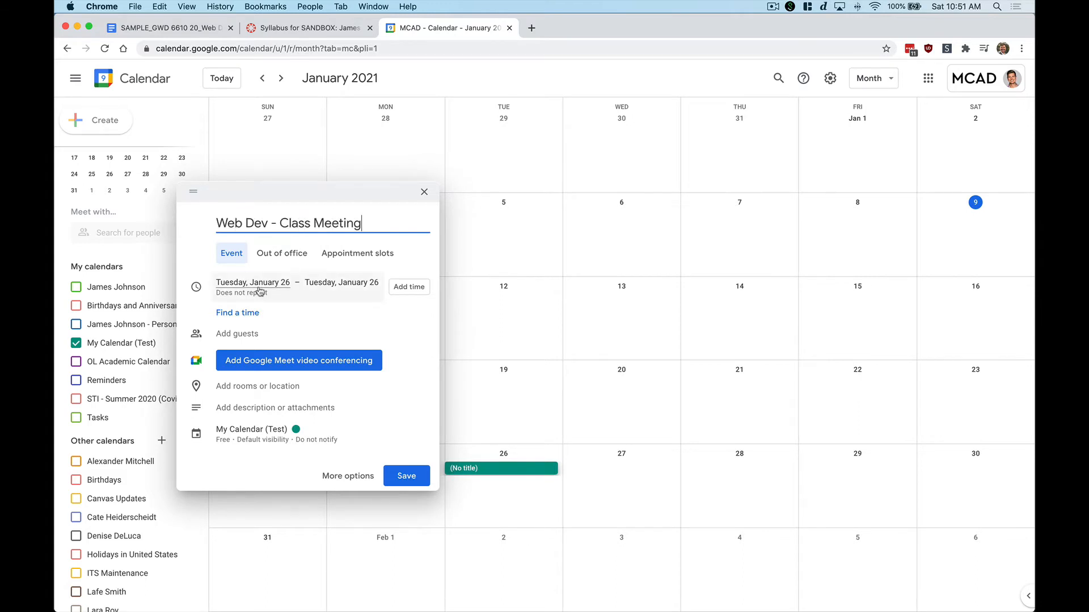
left_click(409, 290)
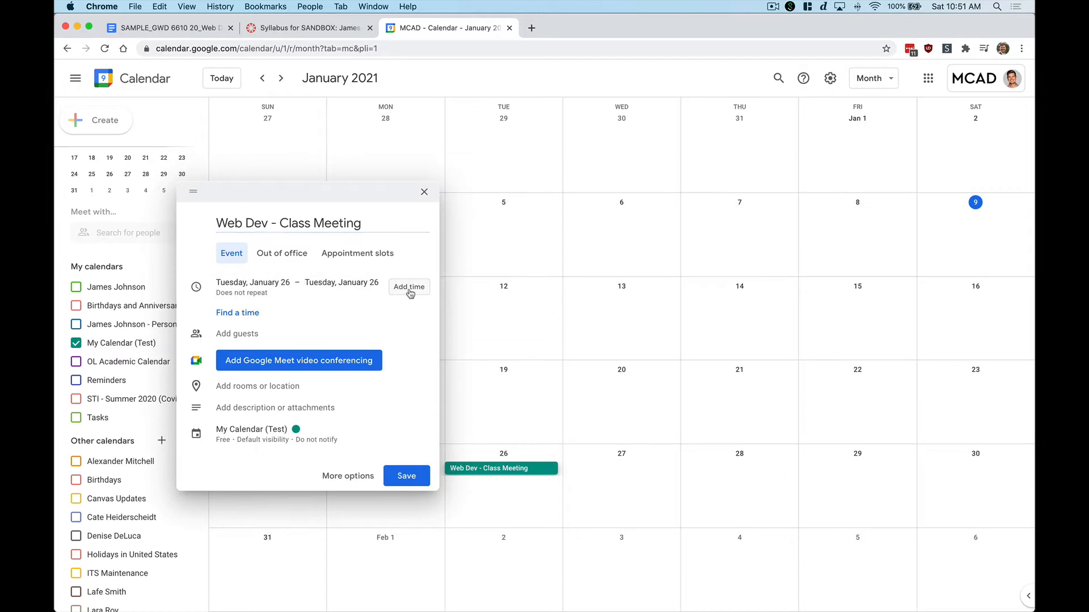
Set the event to run 6:00pm–8:00pm and bring up its custom recurrence settings
left_click(316, 282)
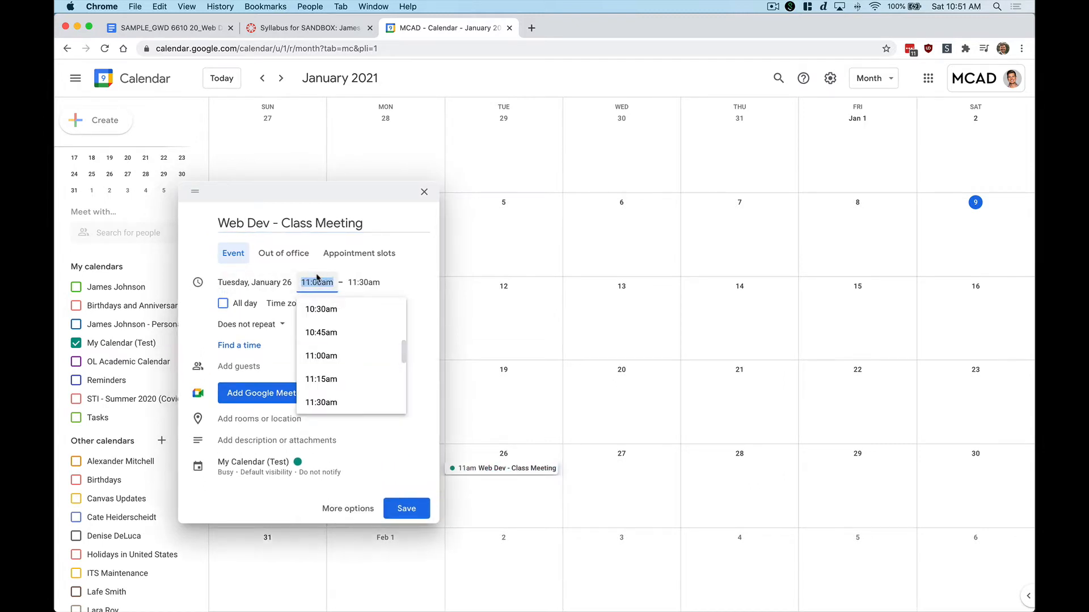
type("6pm")
key("Tab")
type("8pm")
key("Return")
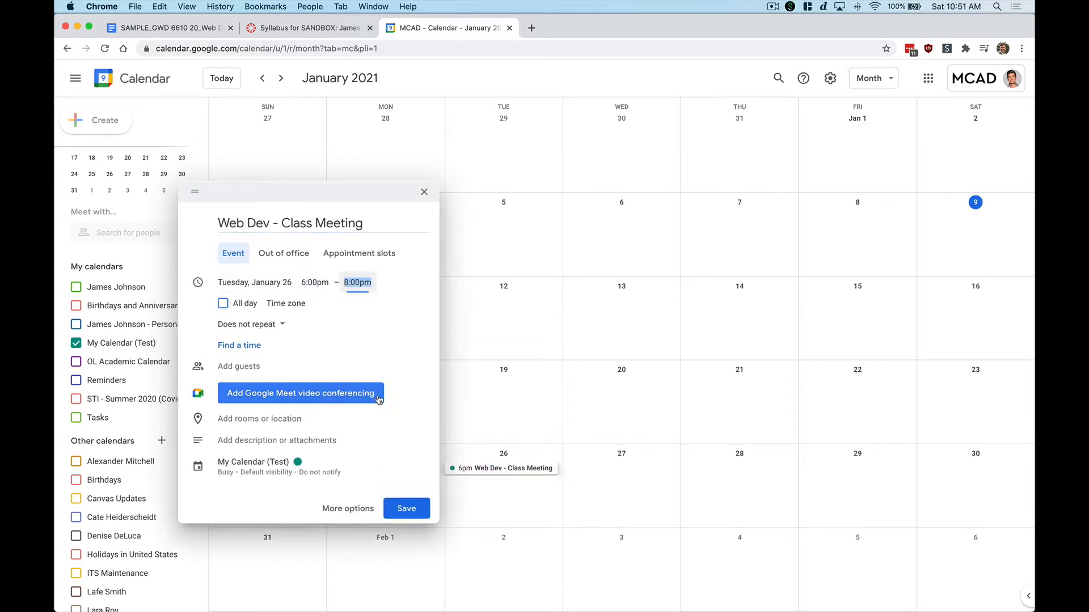
left_click(284, 331)
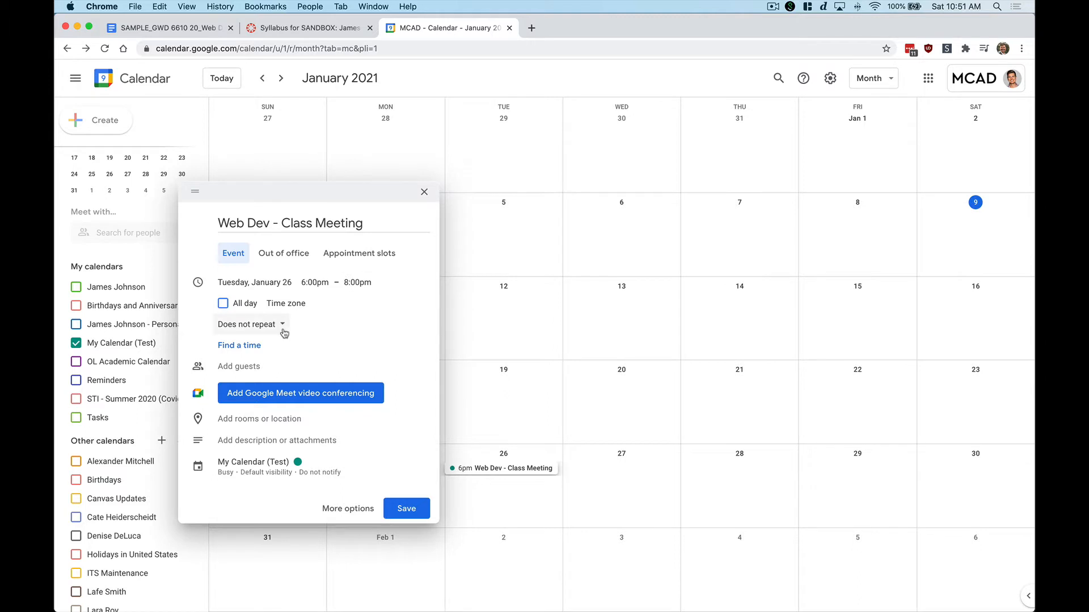
left_click(284, 333)
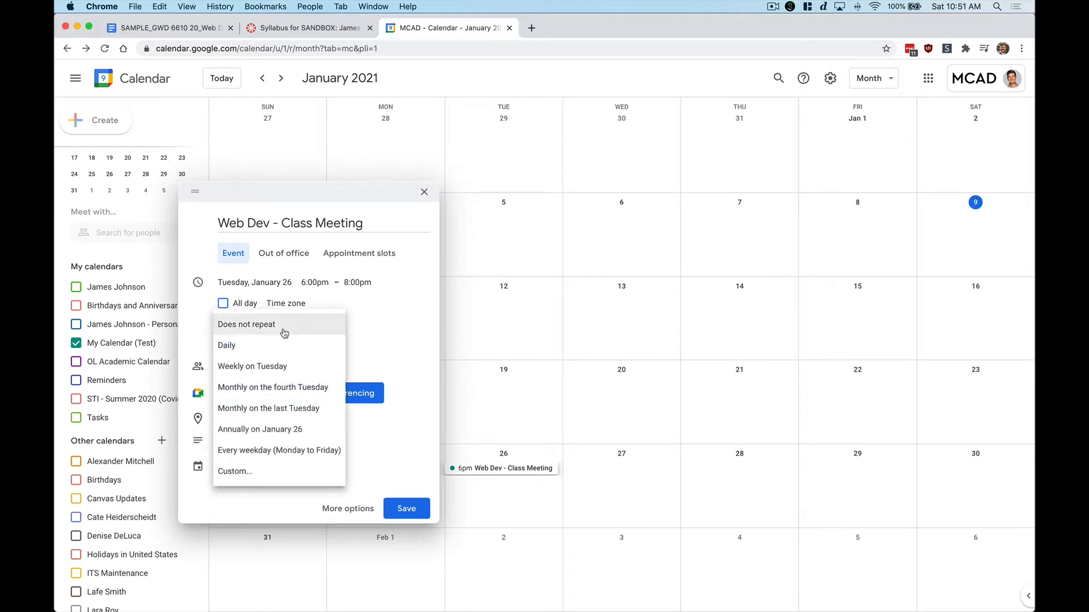
left_click(257, 478)
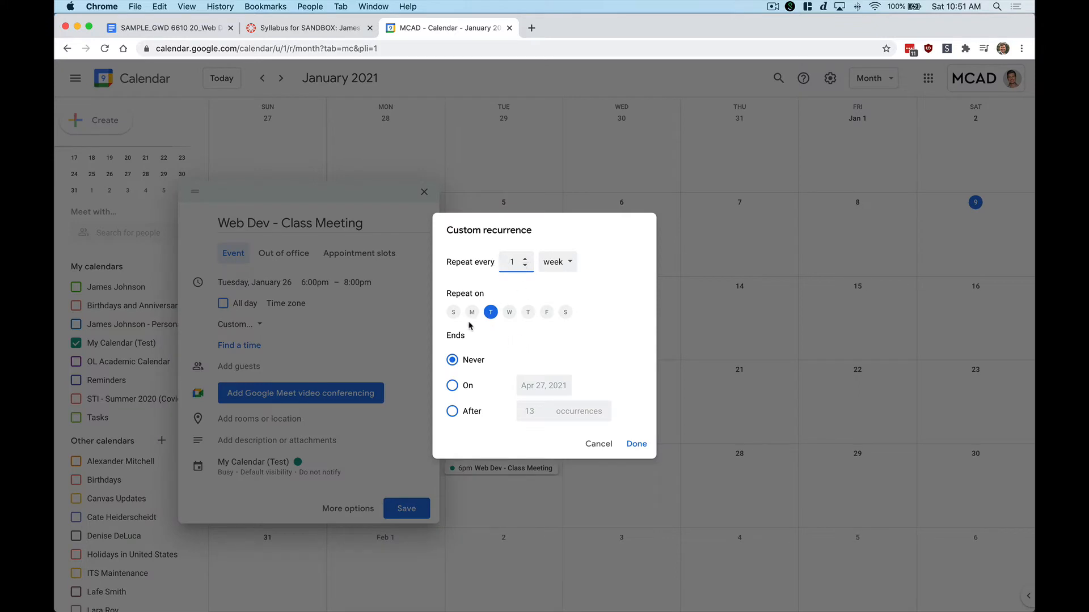
Add Thursday to the weekly Tuesday repeat and end the series on May 11, 2021
left_click(527, 315)
left_click(453, 387)
left_click(577, 481)
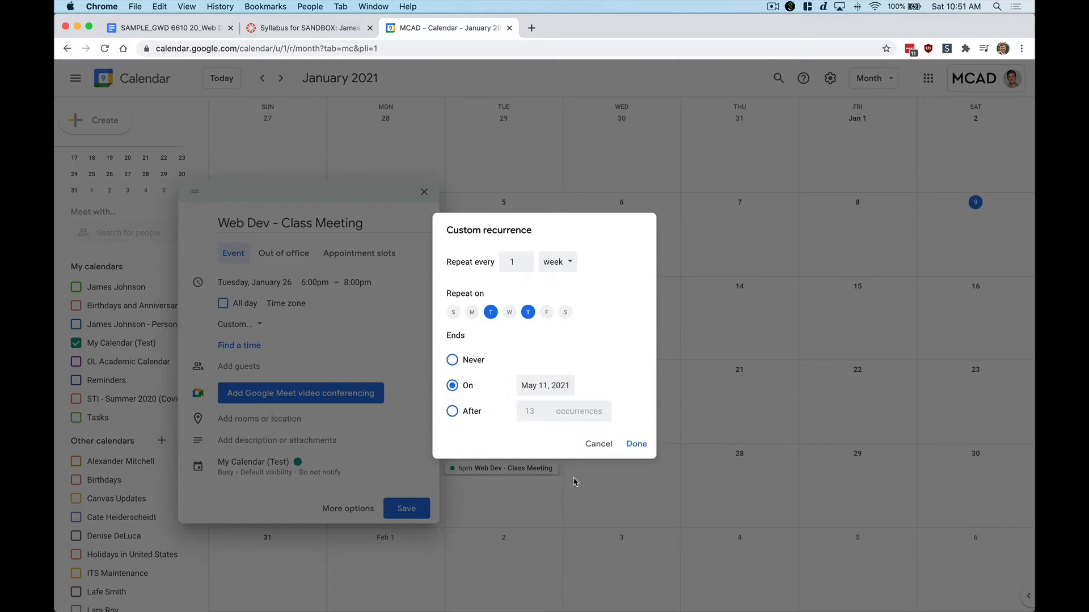
left_click(636, 444)
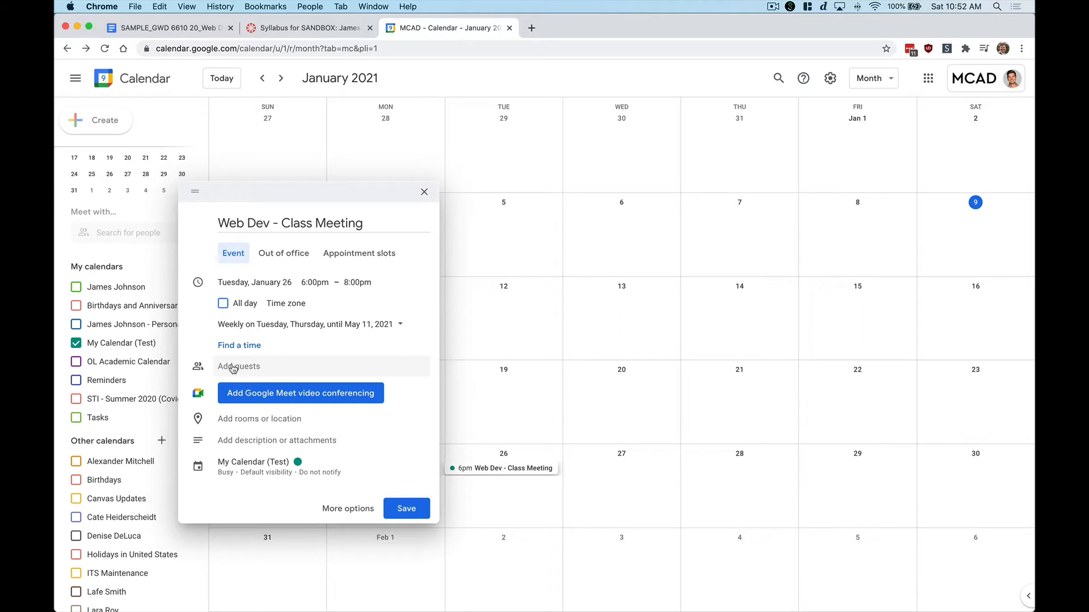
Attach Google Meet, save the series, copy the January 26 meeting's Meet link, and open a new tab
left_click(266, 391)
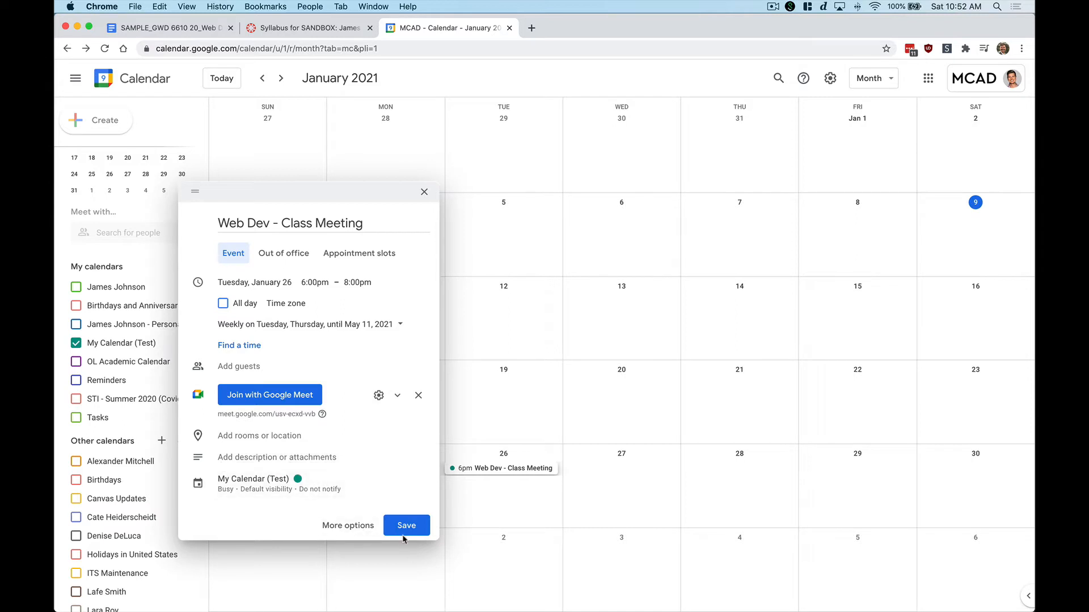
left_click(413, 530)
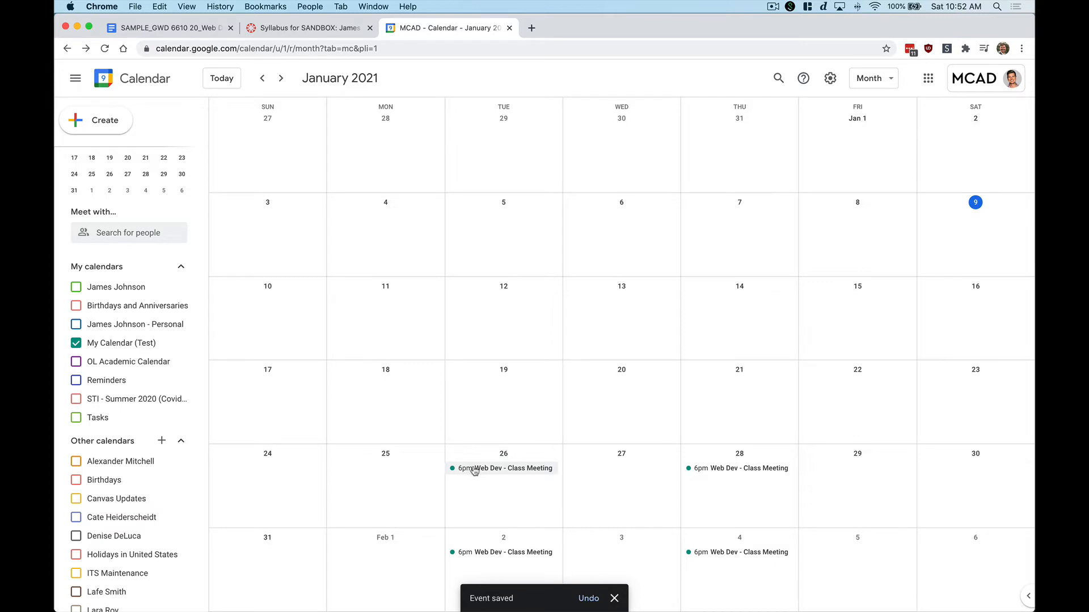
left_click(515, 469)
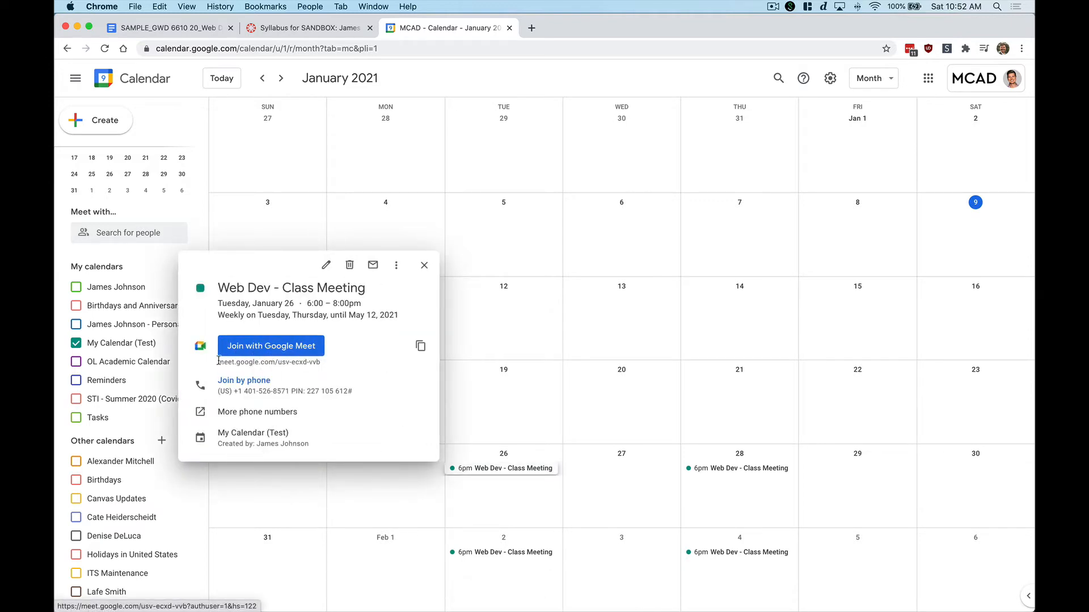
left_click(421, 345)
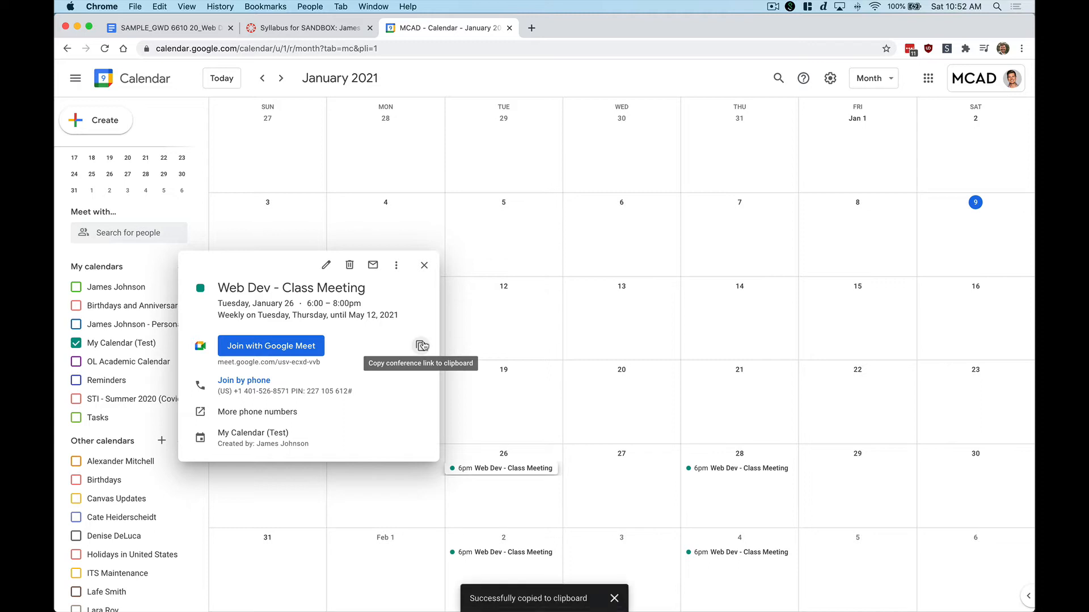
left_click(531, 28)
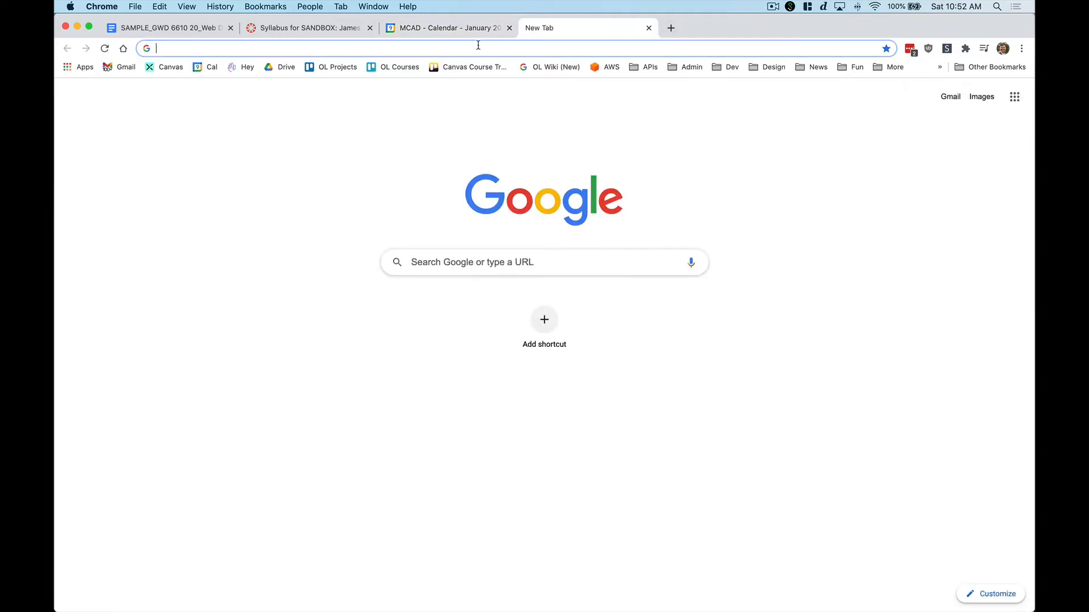
Paste the Meet link into the new tab's address bar to check it, then return to the syllabus
key("super+v")
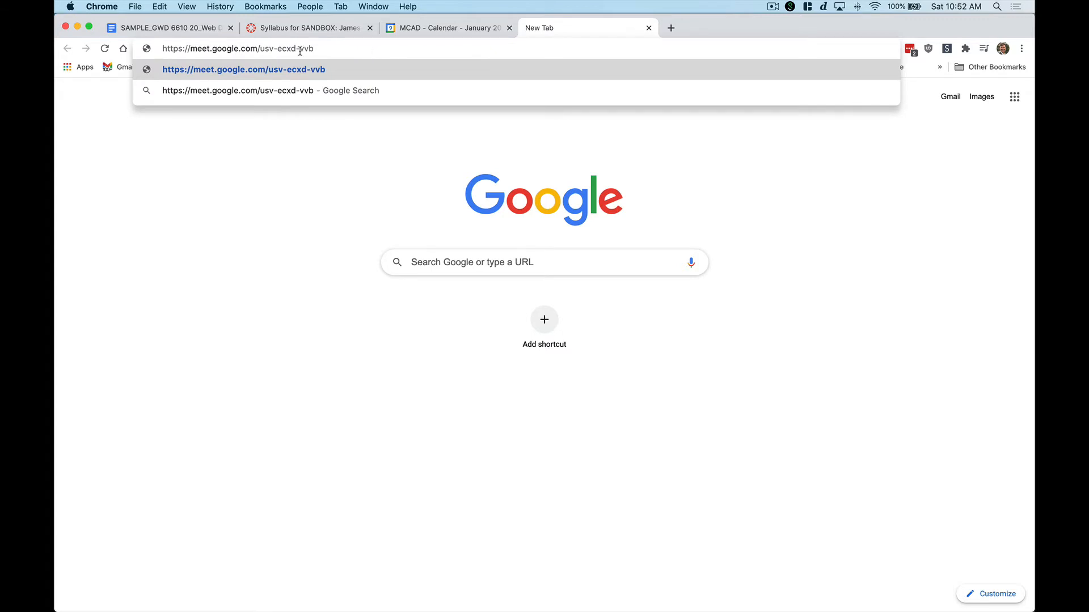
left_click_drag(321, 50, 161, 48)
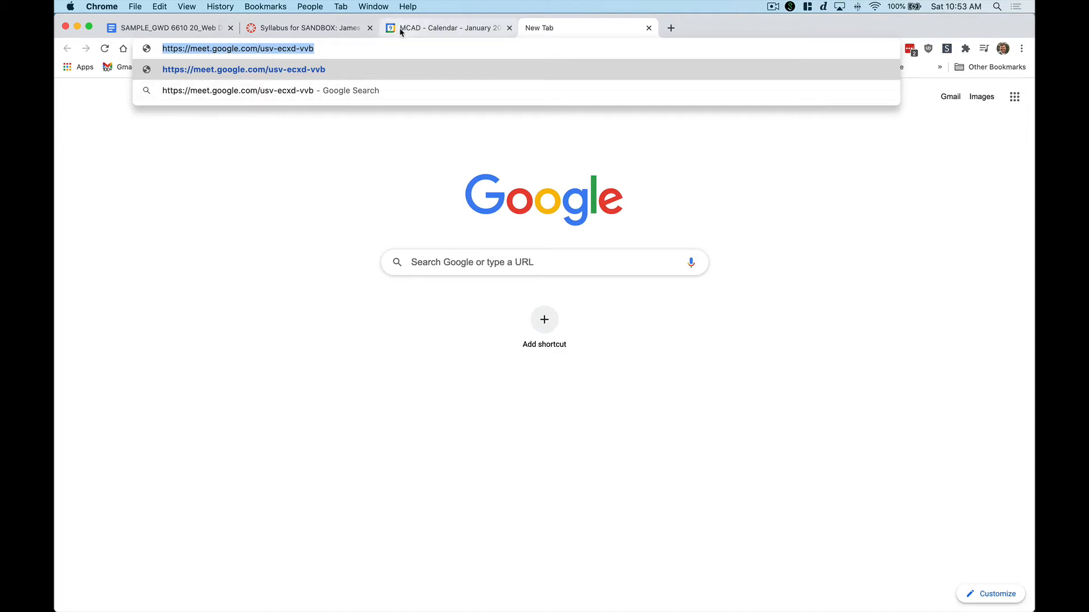
left_click(183, 27)
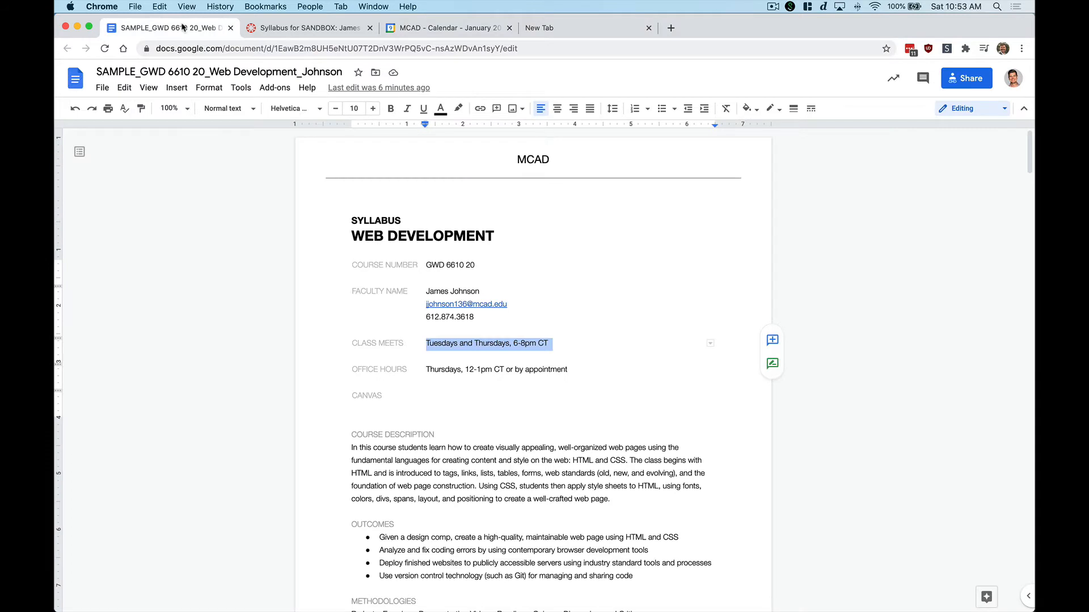
Add the Meet link as a hyperlink on a new line below the Class Meets times
left_click(621, 342)
key("Return")
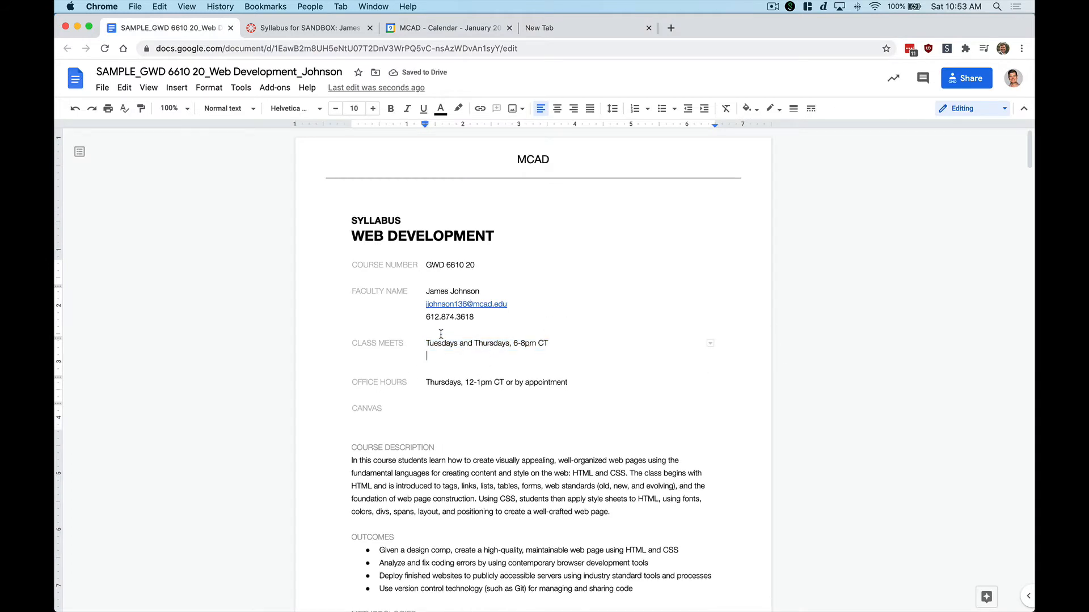
key("super+v")
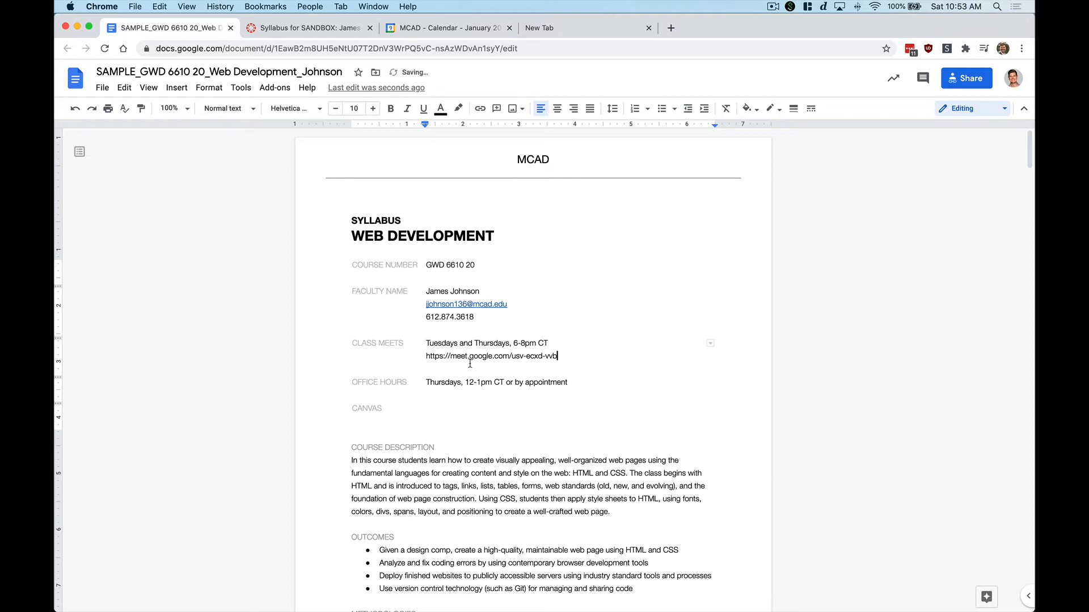
triple_click(512, 361)
left_click(550, 358)
left_click_drag(556, 359, 429, 353)
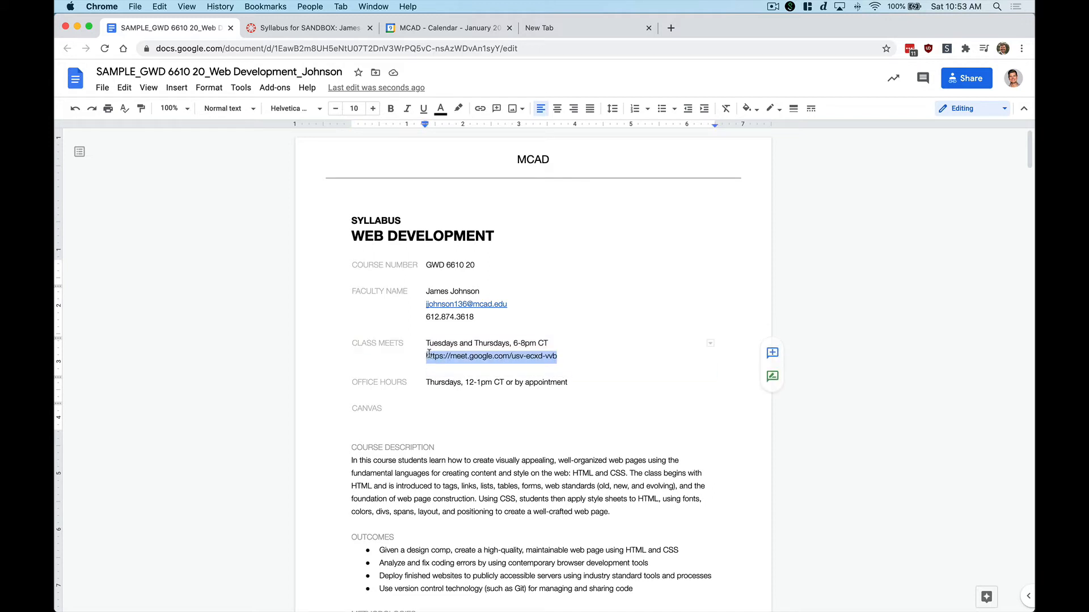
left_click(481, 109)
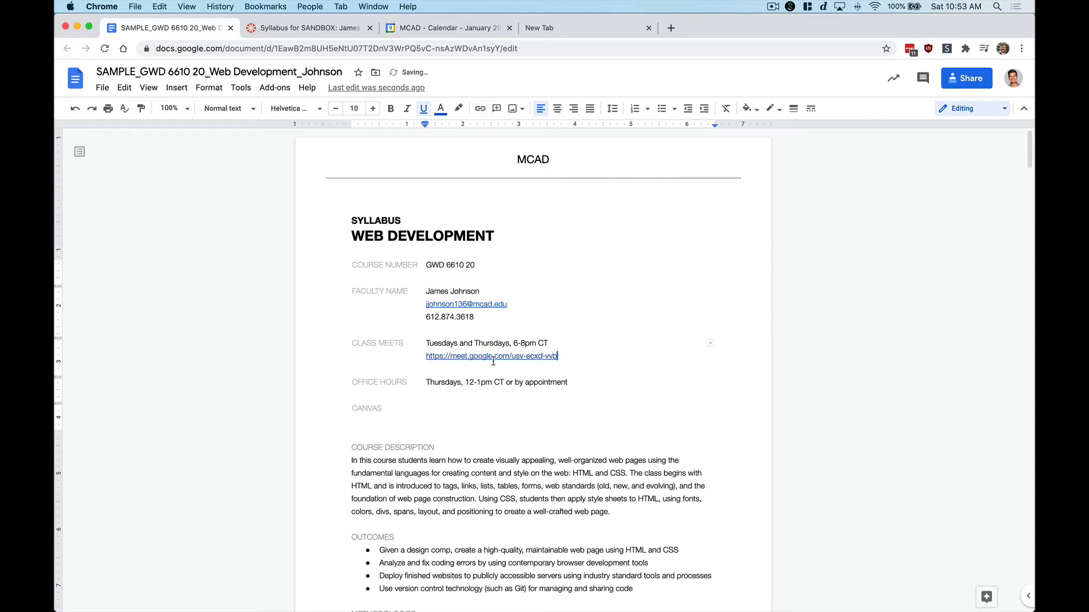
Paste the Meet link as a hyperlink on a new line below the office hours
left_click(570, 385)
key("Return")
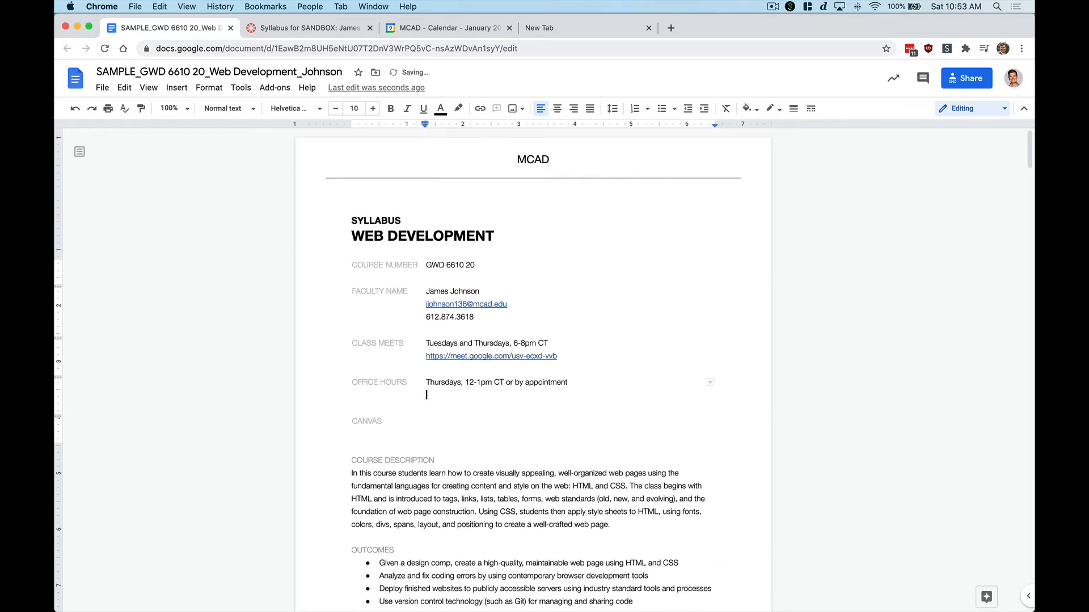
key("super+shift+v")
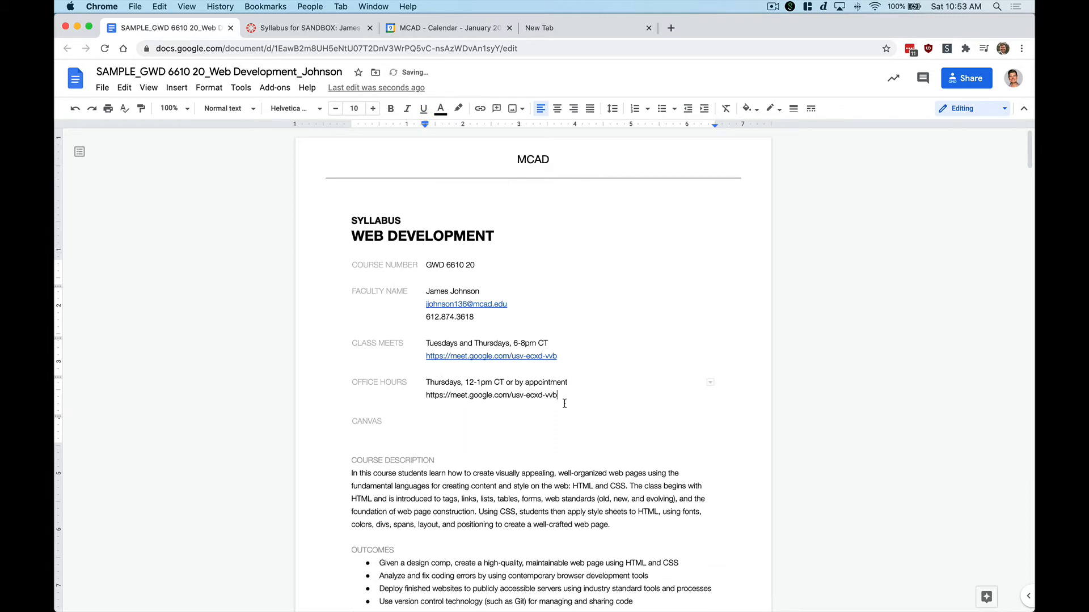
left_click_drag(562, 395, 427, 392)
key("super+v")
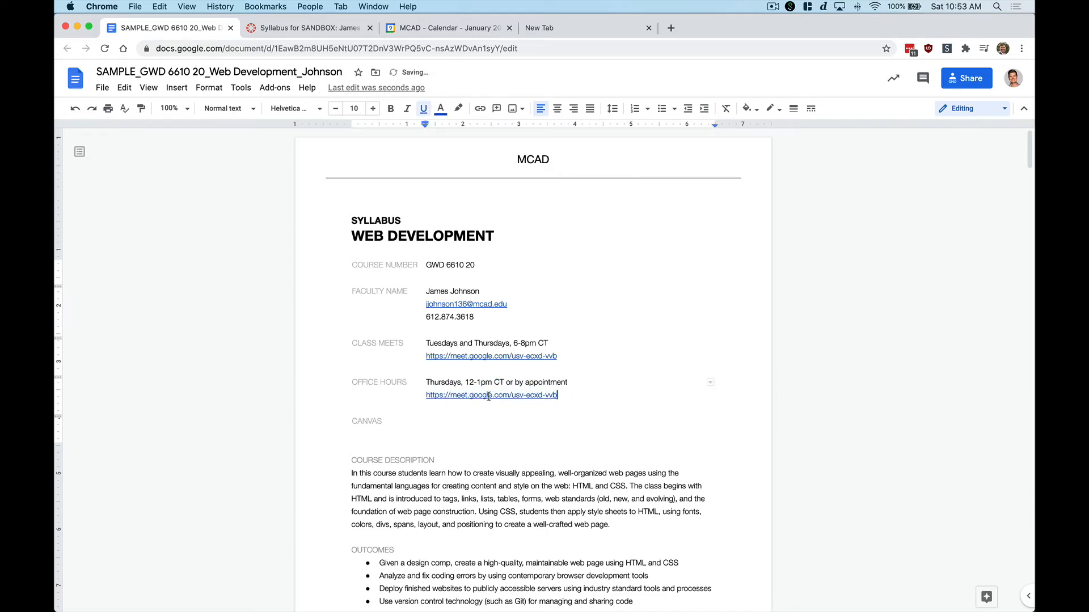
left_click(448, 421)
Open the Canvas course Home page, copy its address, and return to the syllabus doc
left_click(294, 29)
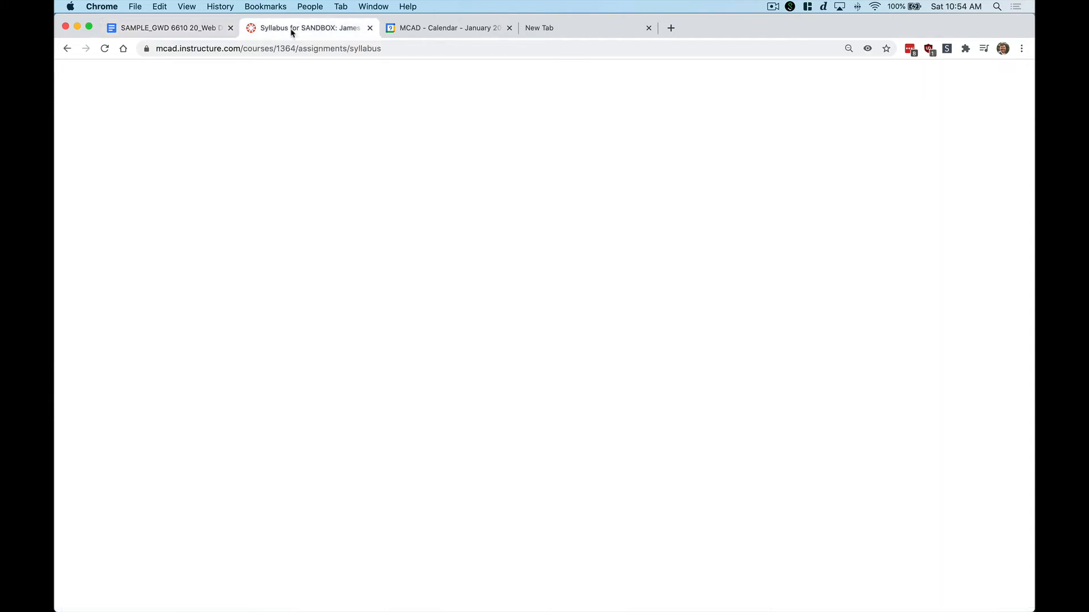
left_click(187, 50)
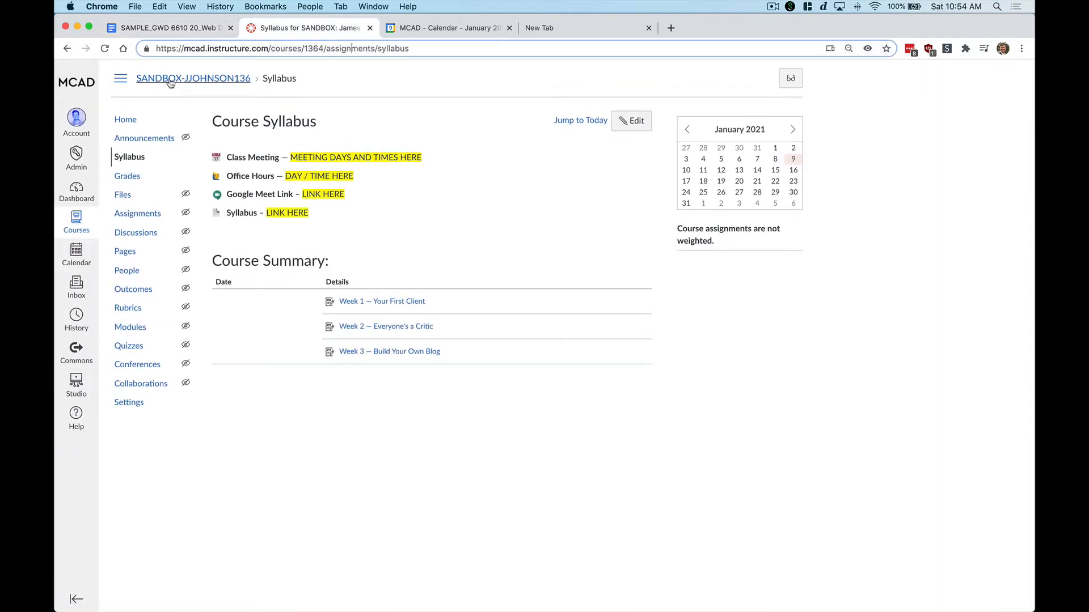
left_click(125, 118)
triple_click(279, 47)
key("super+c")
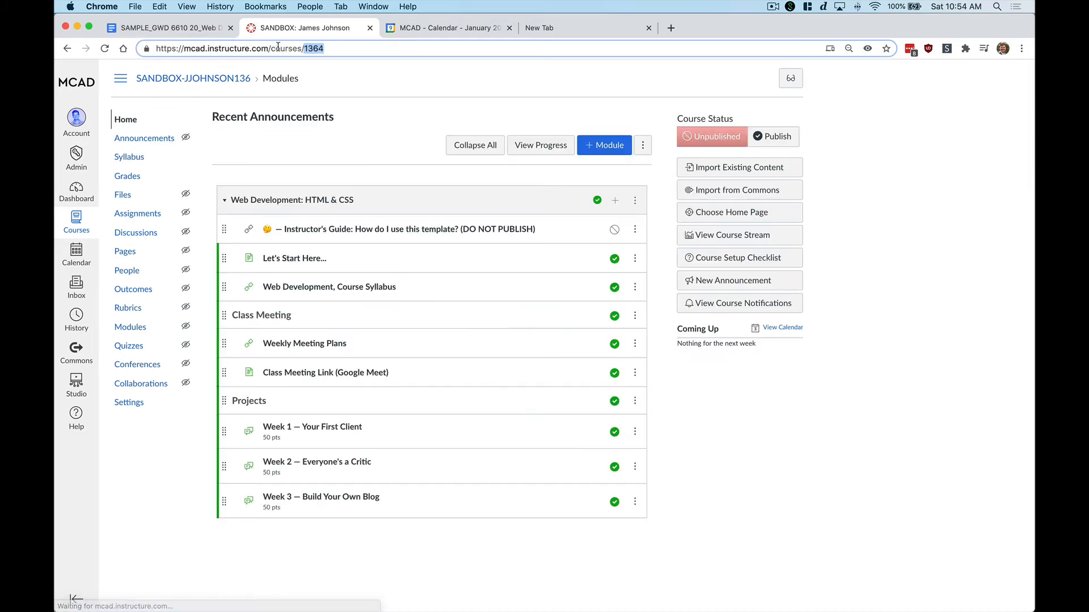
left_click_drag(330, 51, 171, 46)
key("super+1")
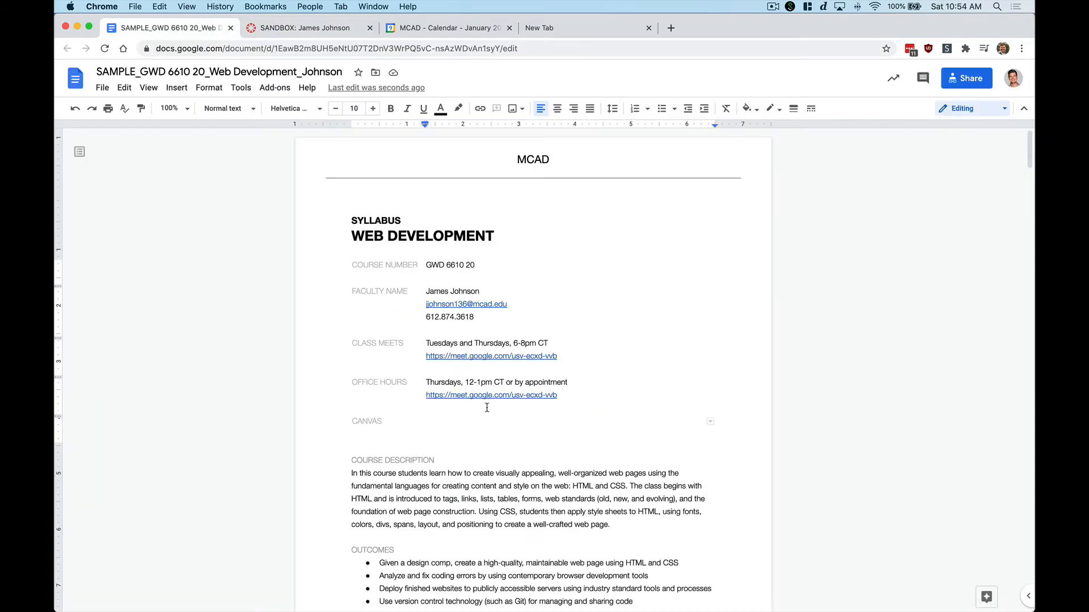
key("super+v")
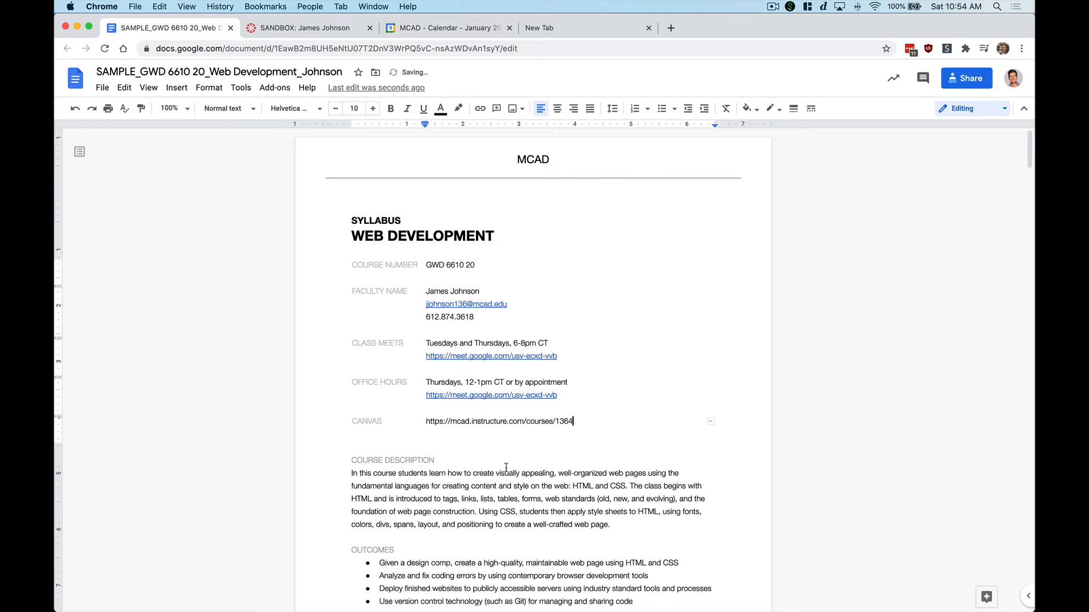
left_click(467, 431)
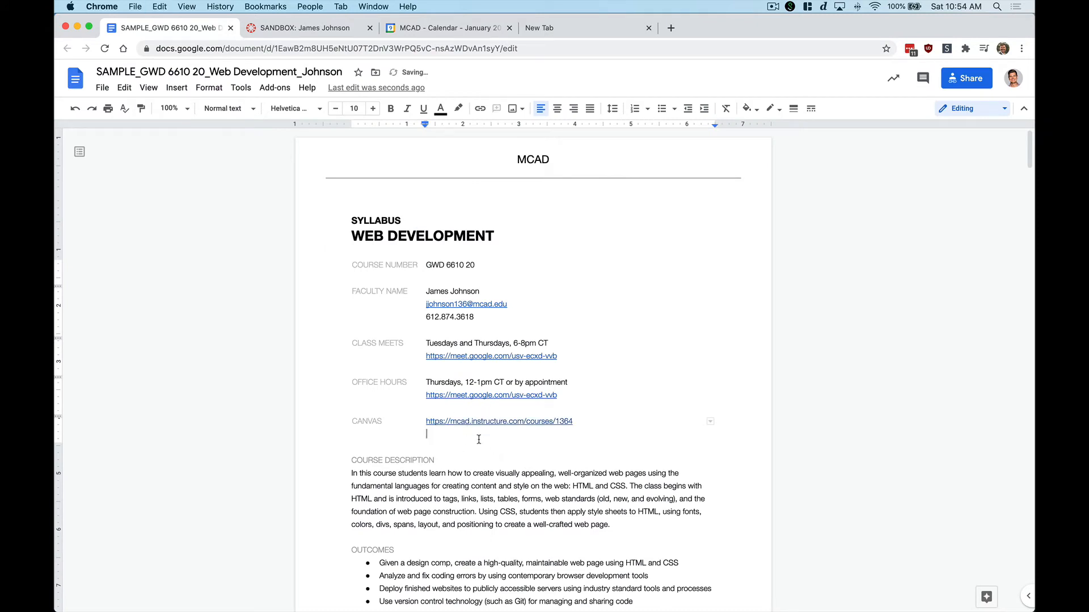
left_click(293, 31)
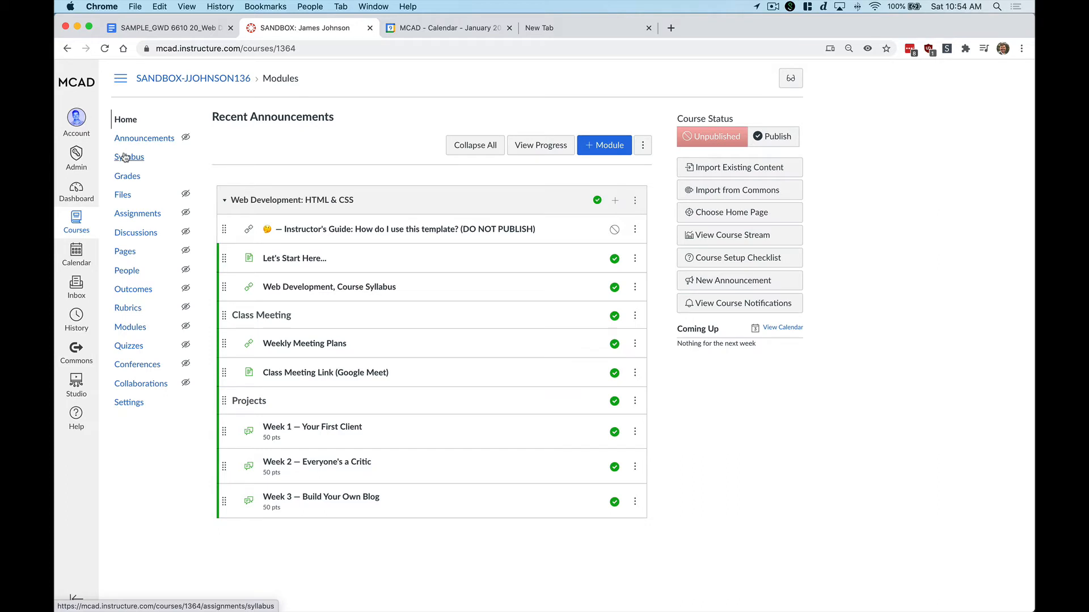
Edit the Canvas syllabus and replace the meeting days placeholder with 'Tuesdays and Thursdays, 6-8pm CT'
left_click(125, 157)
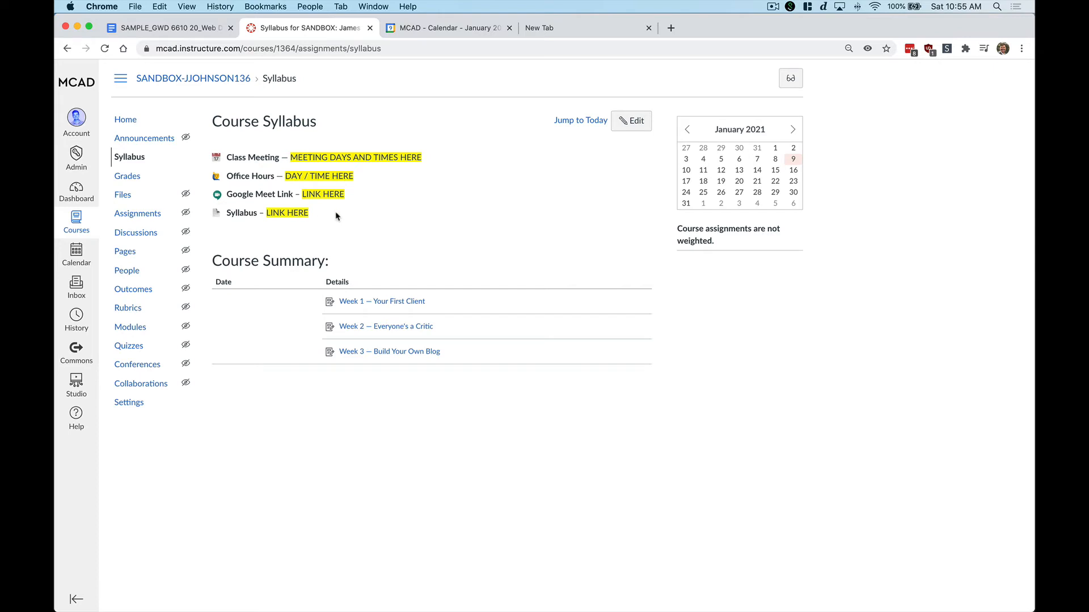
left_click(631, 120)
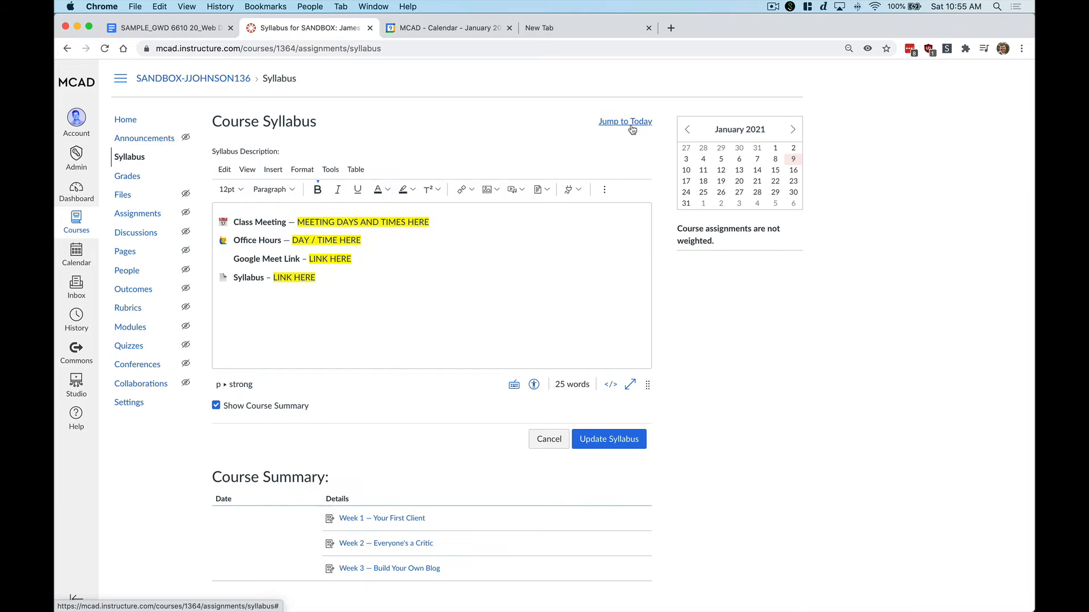
left_click(434, 224)
left_click(299, 223, "shift")
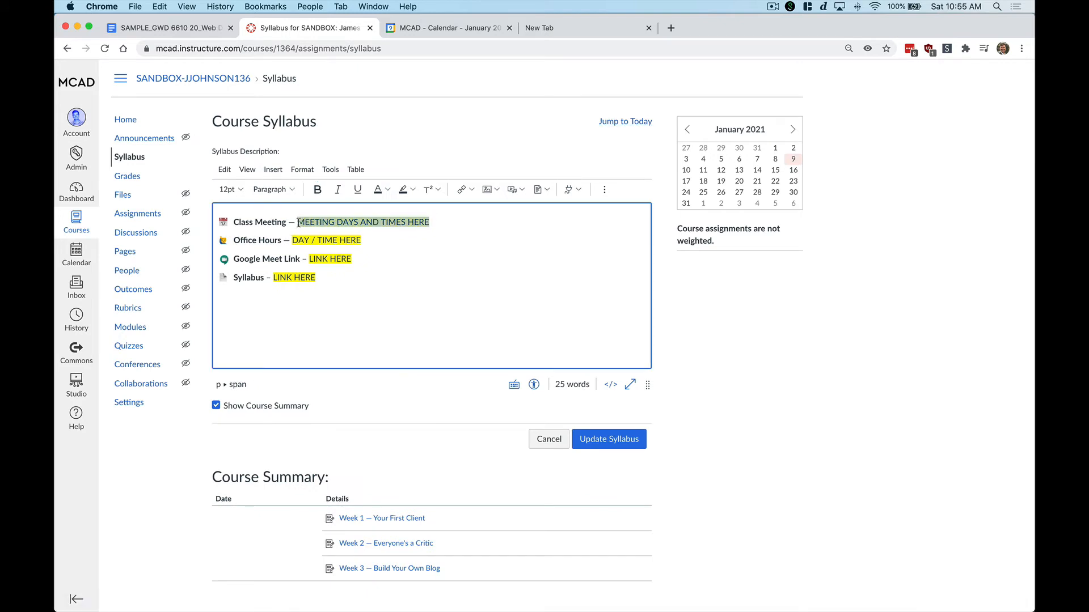
key("BackSpace")
type("Tuesdays and Thursdays, 6-8pm CT")
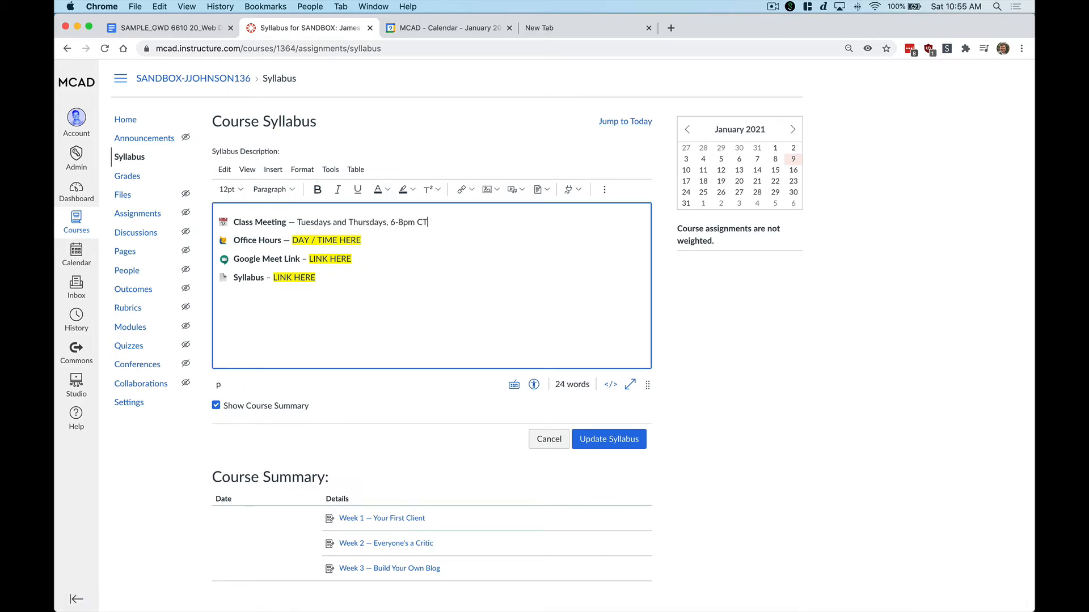
Replace the office hours placeholder with the Thursday hours, ending '1pm CT or by appointment'
key("Down")
key("BackSpace")
key("BackSpace")
key("BackSpace")
key("BackSpace")
key("BackSpace")
key("BackSpace")
key("BackSpace")
key("BackSpace")
key("BackSpace")
key("BackSpace")
key("BackSpace")
key("BackSpace")
key("BackSpace")
key("BackSpace")
key("BackSpace")
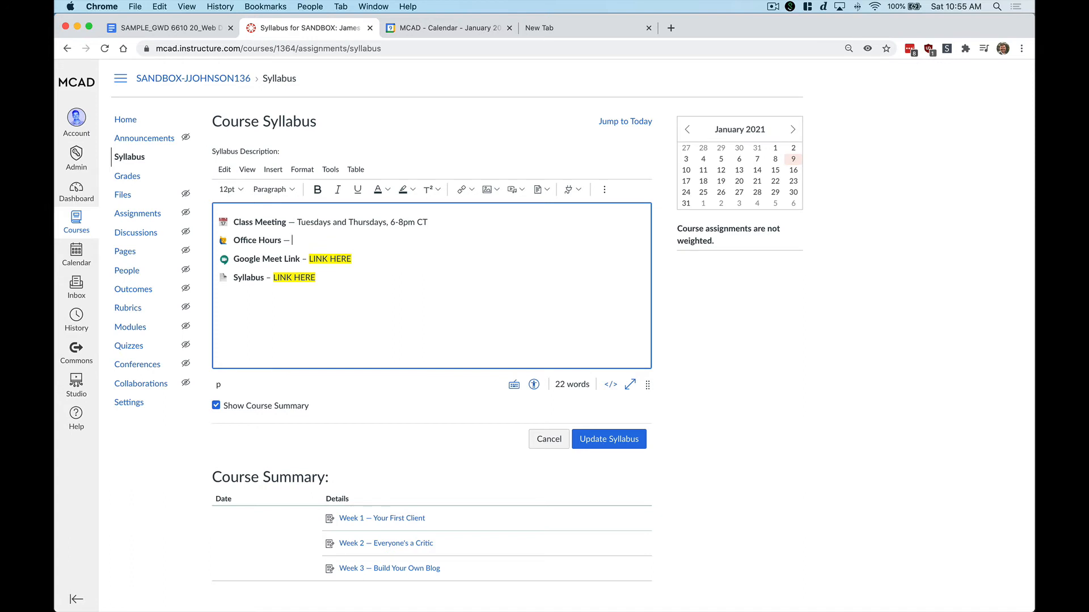
type("Thursdays, 12-")
type("1pm CT or by appointment")
Paste the Meet address beside Google Meet Link and make it a clickable link
left_click_drag(360, 259, 310, 260)
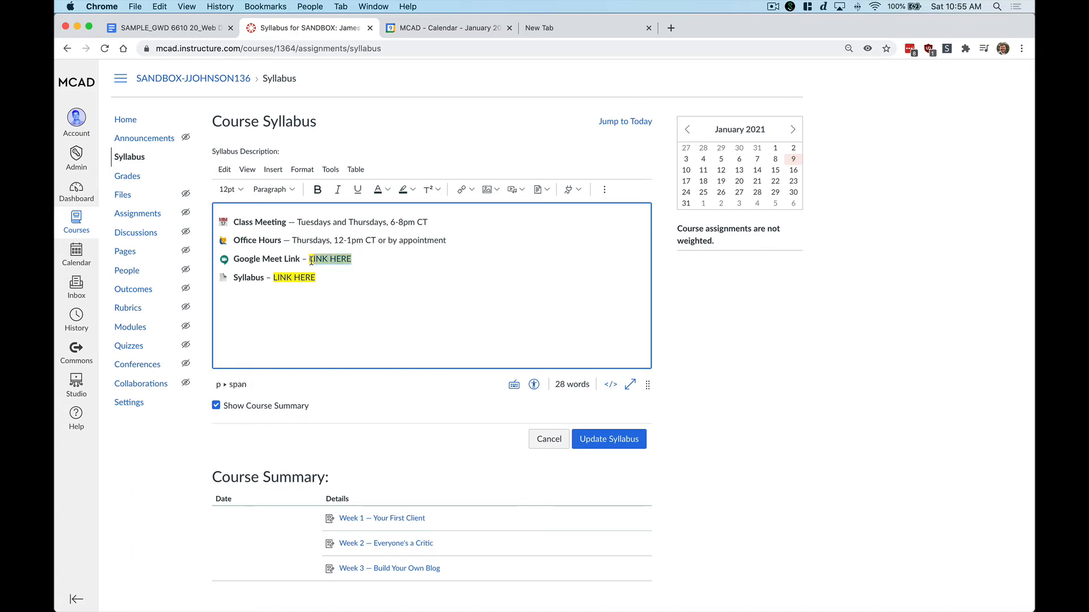
key("BackSpace")
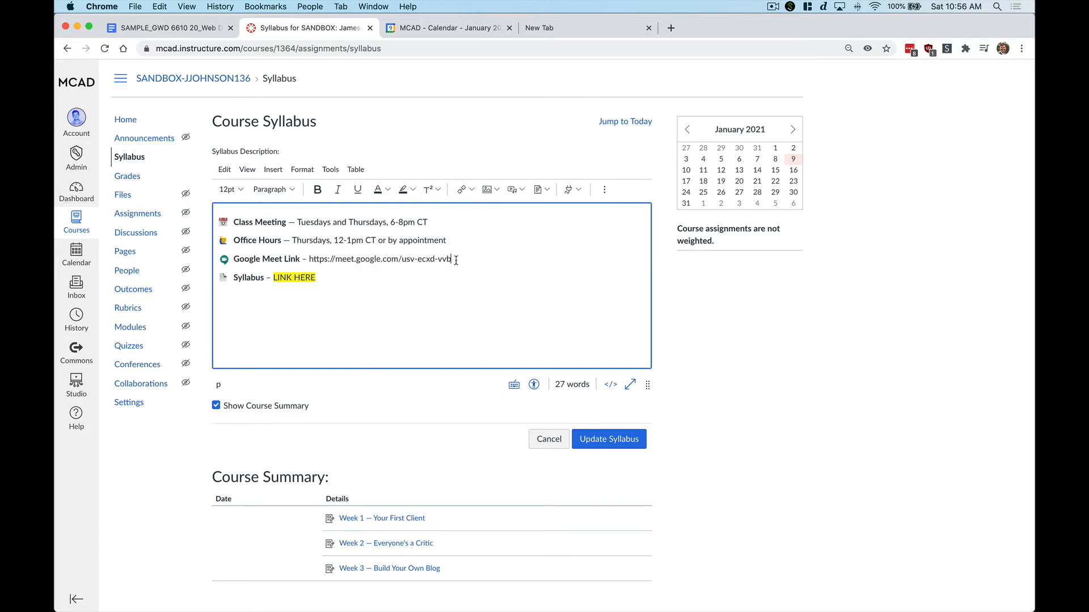
left_click_drag(454, 259, 311, 261)
key("ctrl+c")
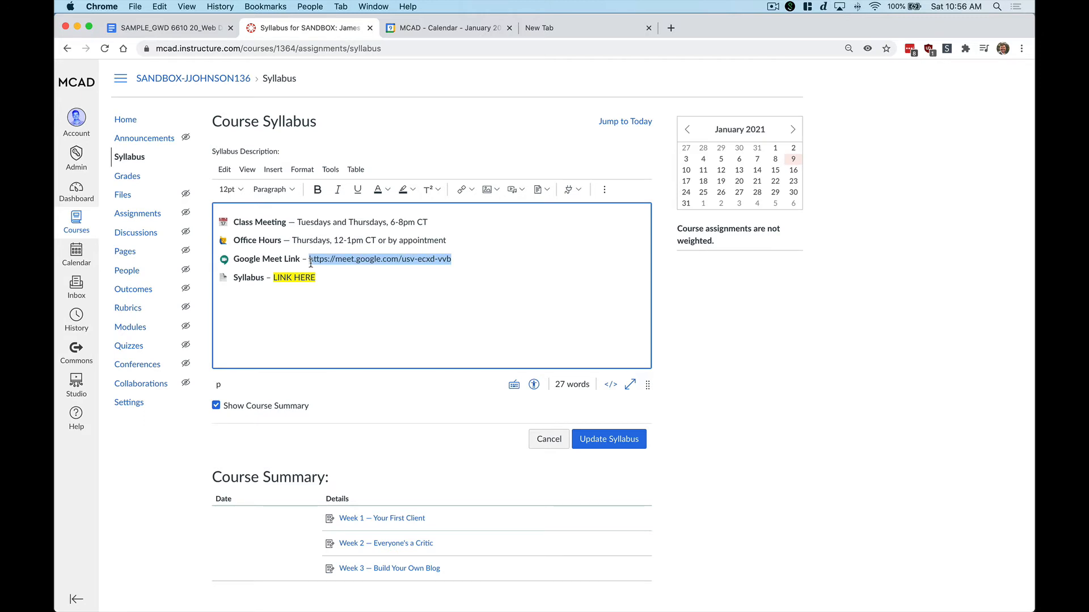
left_click(461, 191)
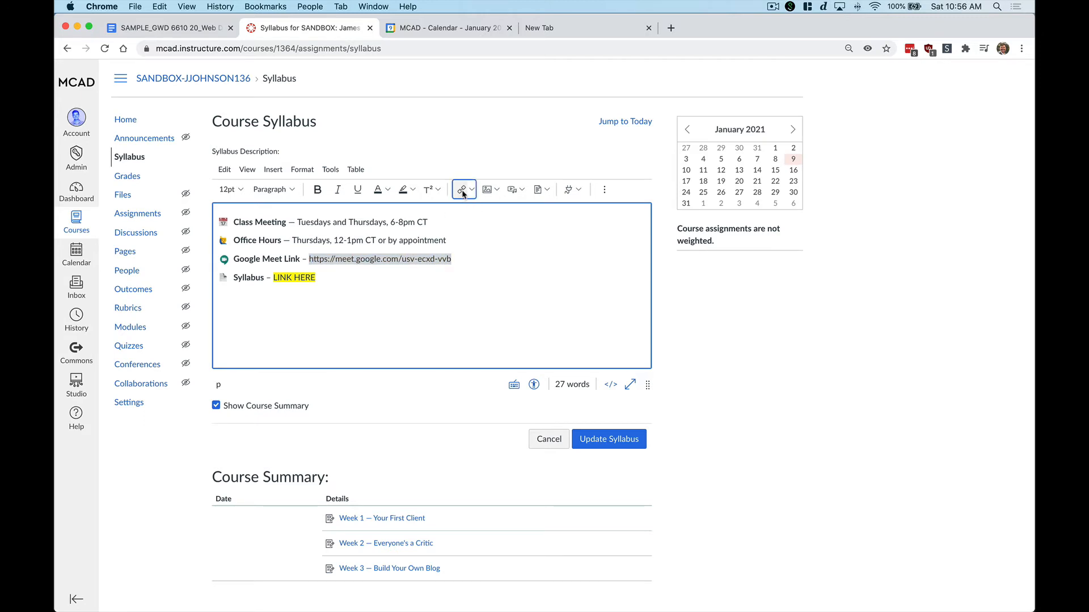
left_click(446, 361)
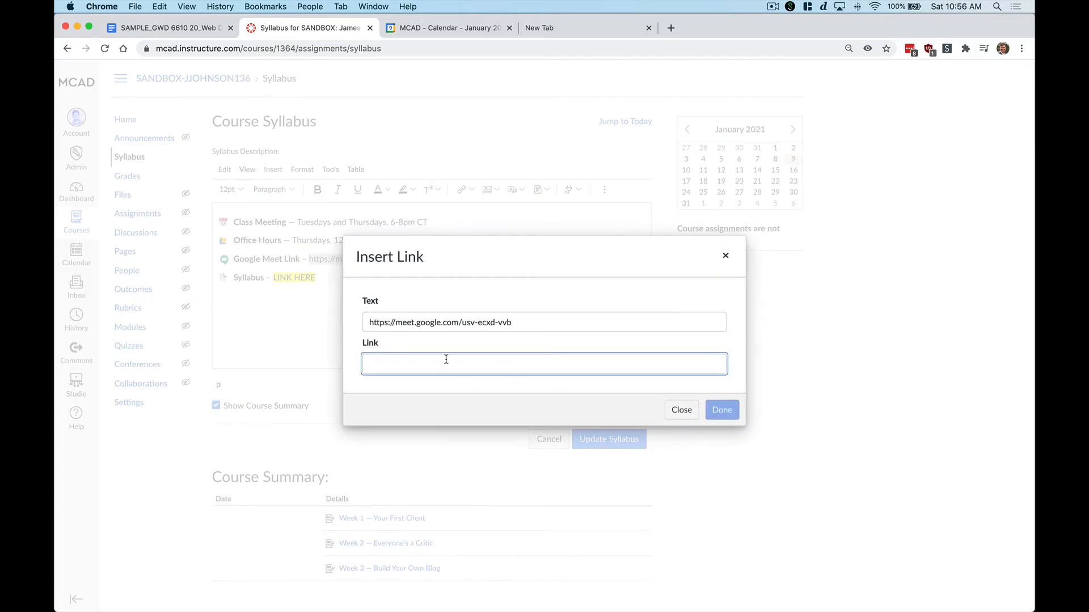
key("ctrl+v")
left_click(724, 416)
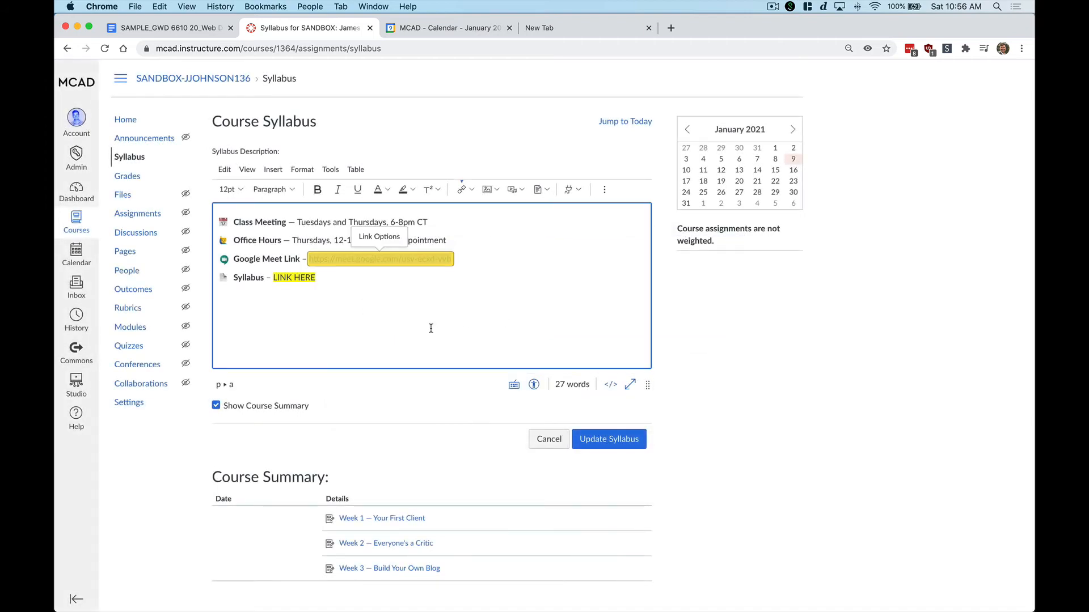
Select the LINK HERE placeholder beside Syllabus and switch to the syllabus Google Doc
left_click(297, 280)
left_click_drag(297, 280, 272, 279)
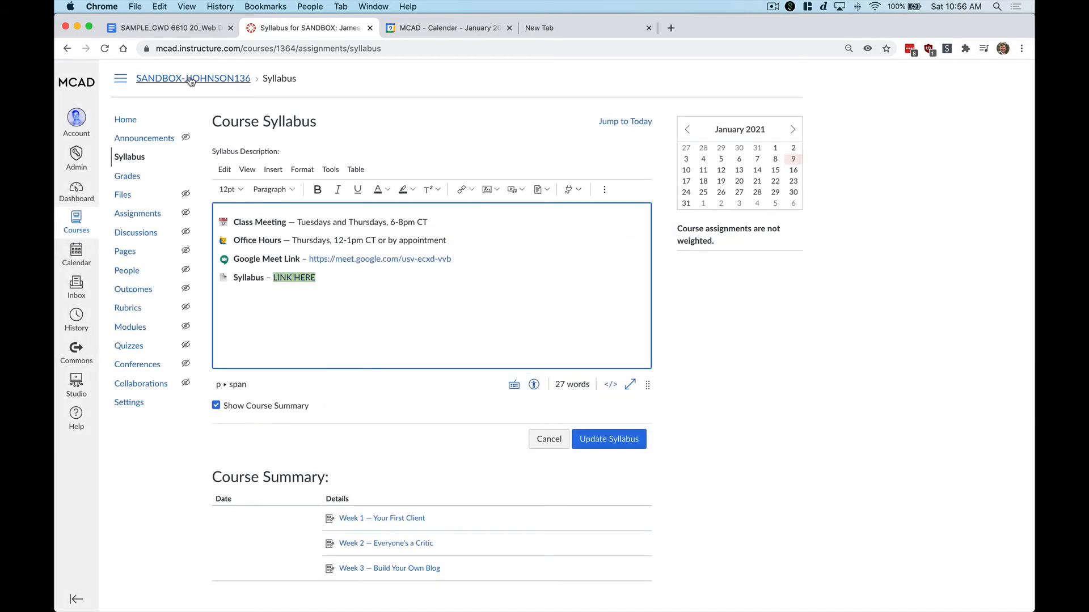
left_click(168, 28)
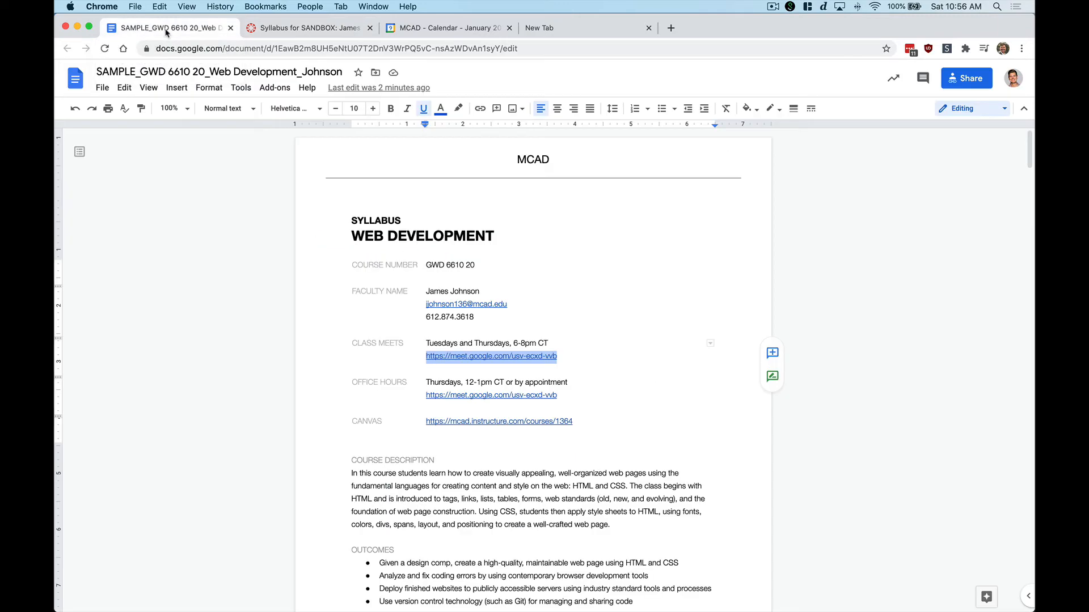
Copy the doc's share link with access kept as Anyone with the link, and paste it after Syllabus in Canvas
left_click(962, 84)
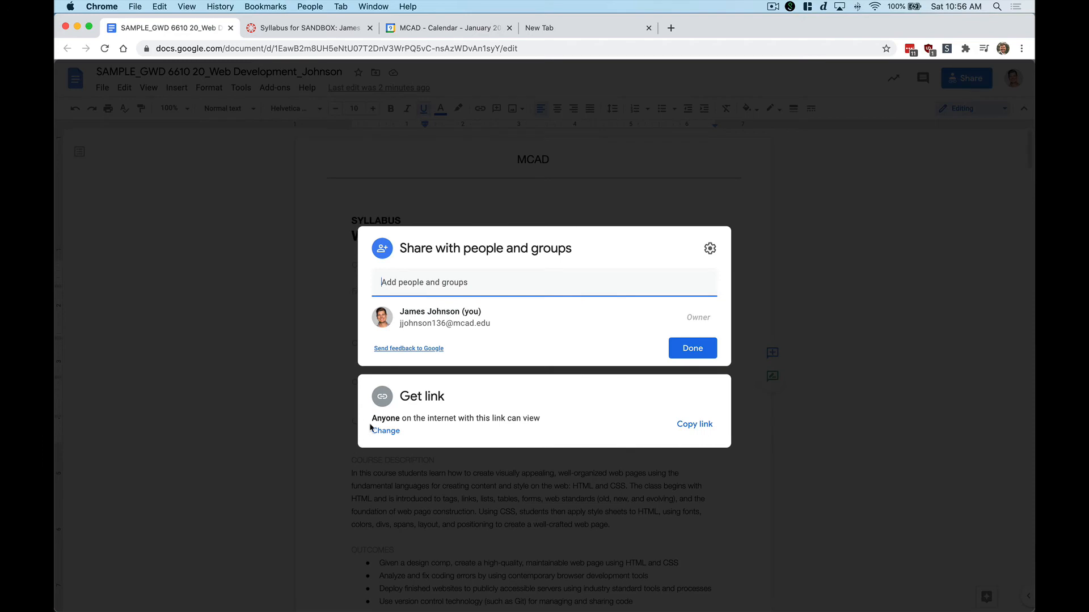
left_click(381, 432)
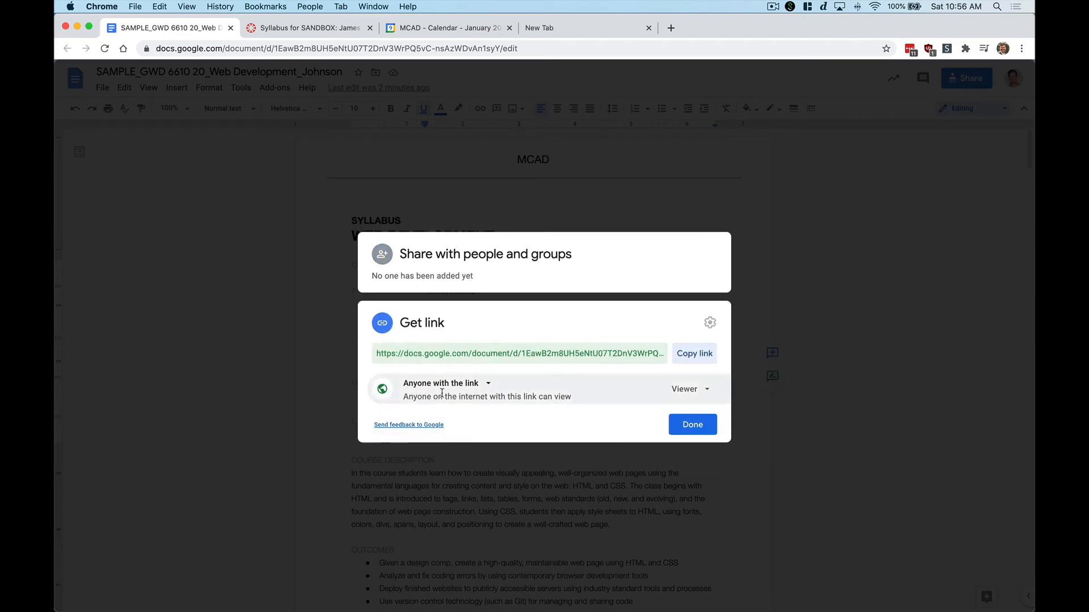
left_click(464, 385)
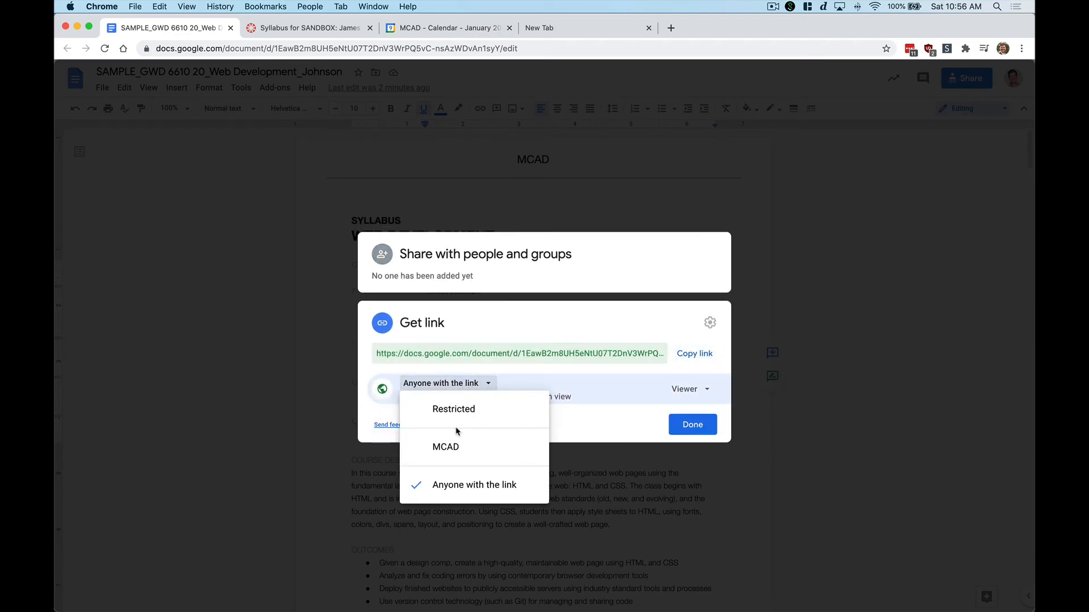
left_click(434, 387)
left_click(707, 353)
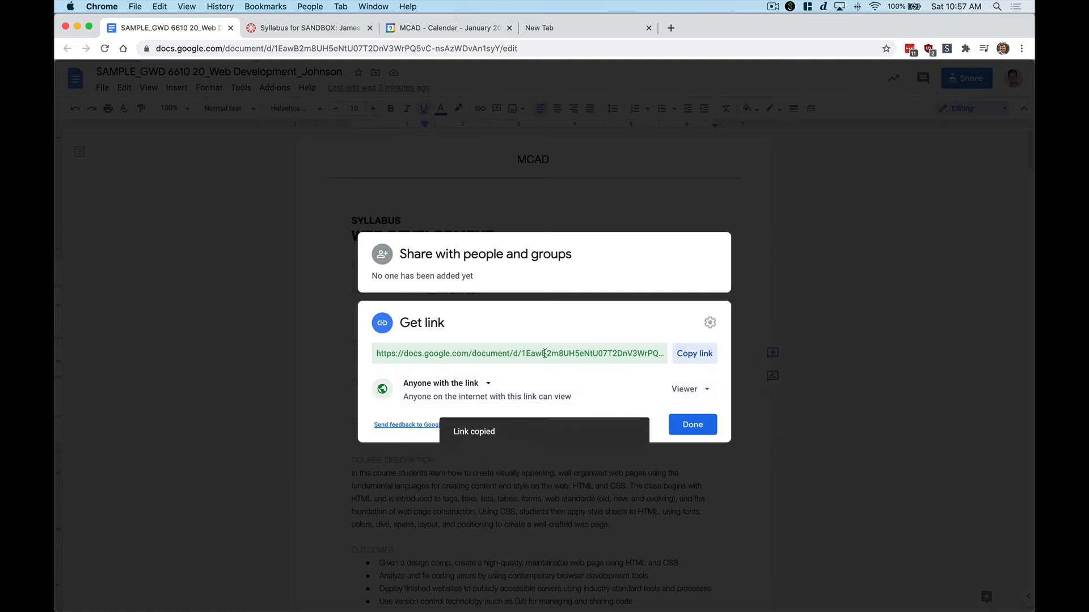
key("ctrl+Tab")
key("super+v")
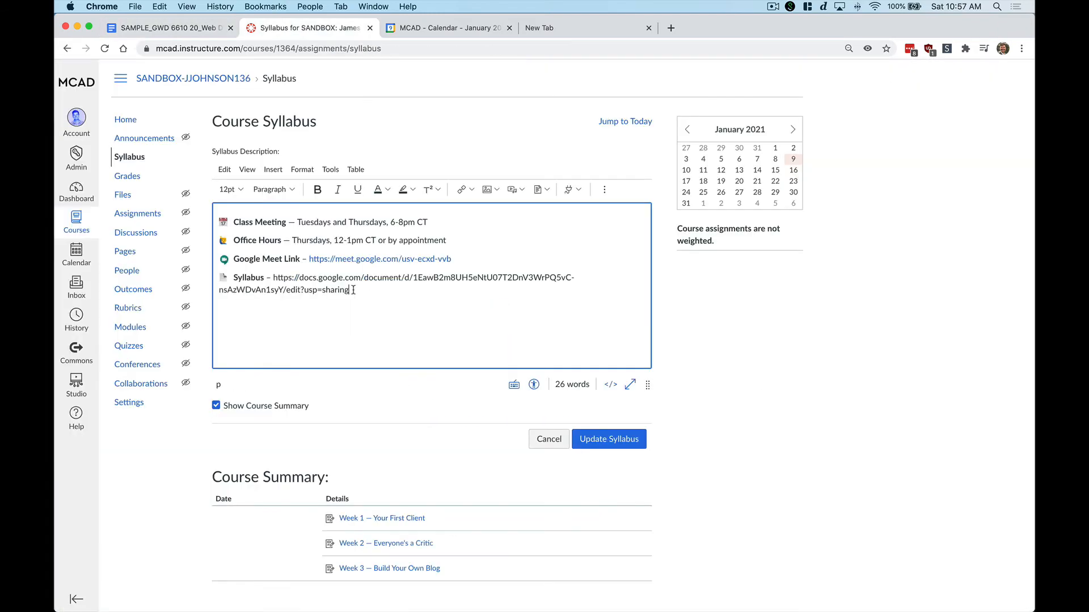
Link the pasted Docs address to the shared doc, save with Update Syllabus, and return to Calendar
left_click_drag(353, 290, 266, 277)
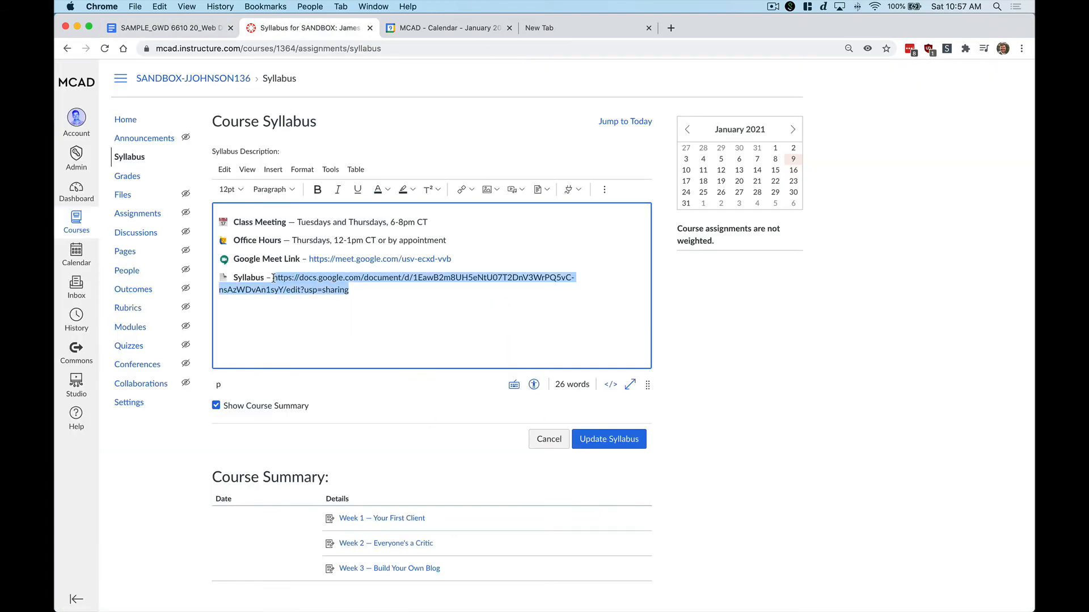
key("super+k")
left_click(451, 361)
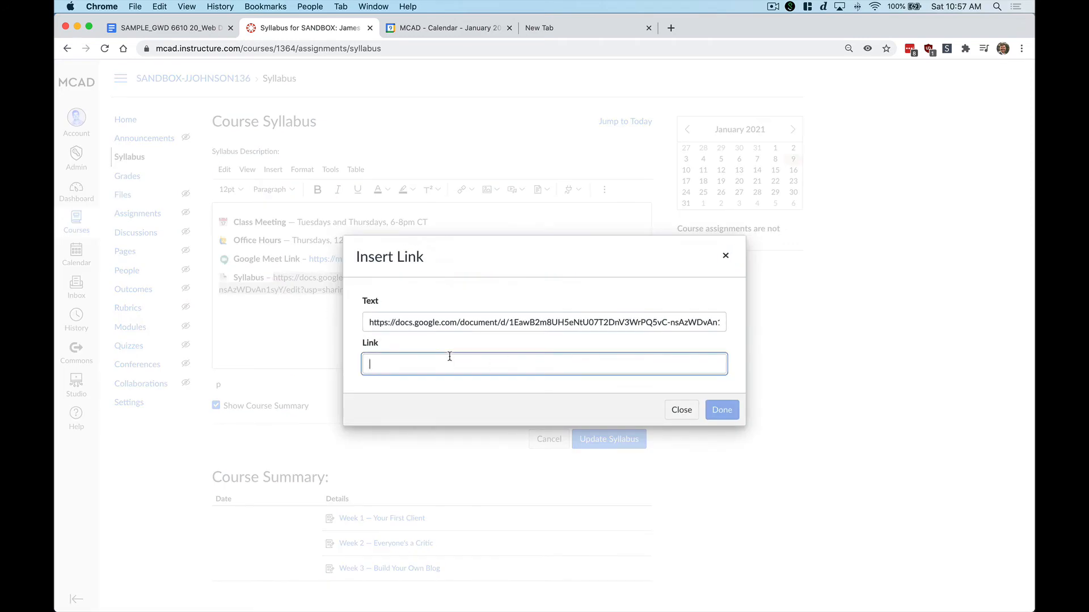
key("super+v")
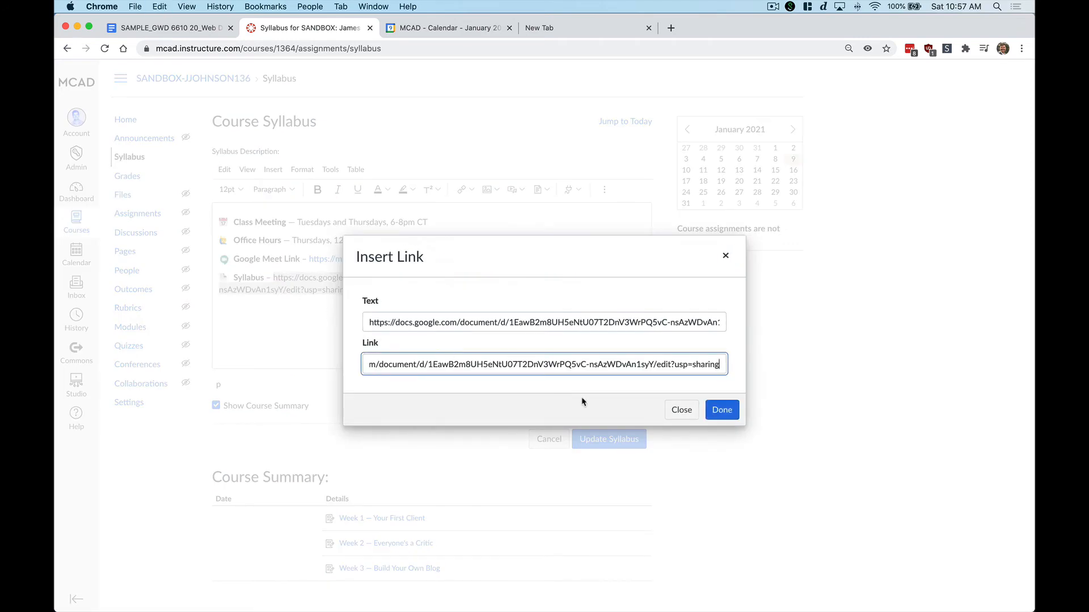
left_click(722, 410)
left_click(609, 439)
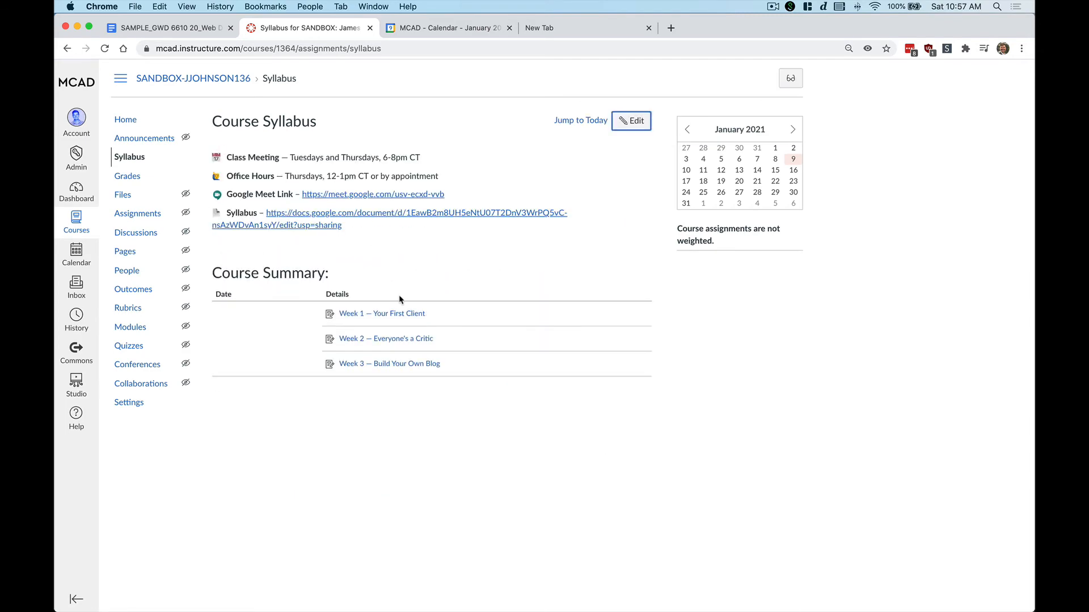
left_click(434, 30)
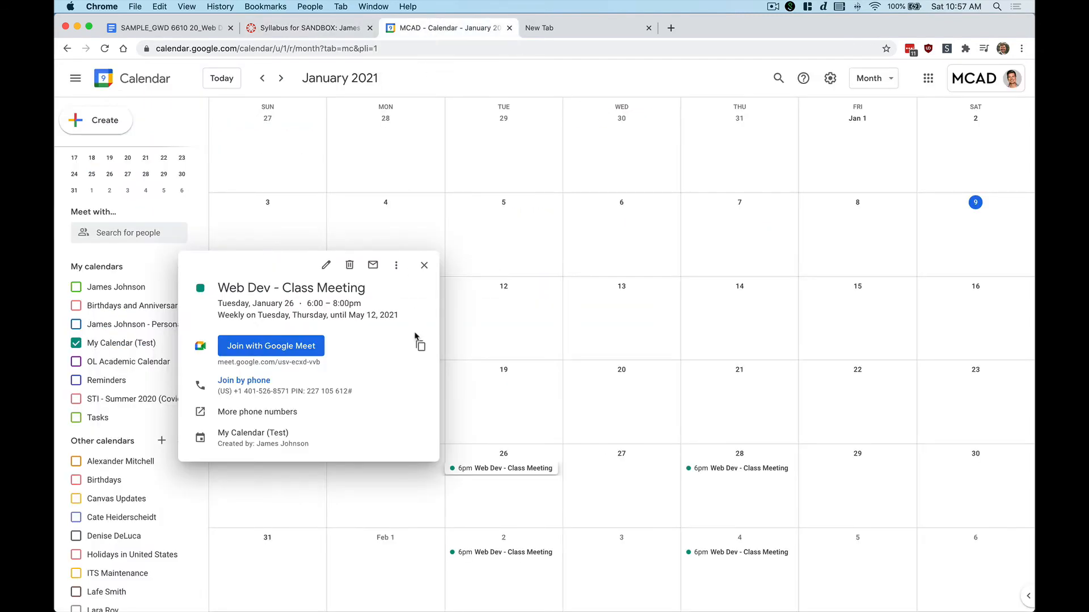
Close the Class Meeting details and show Thursday, January 28, 2021 in day view
left_click(424, 265)
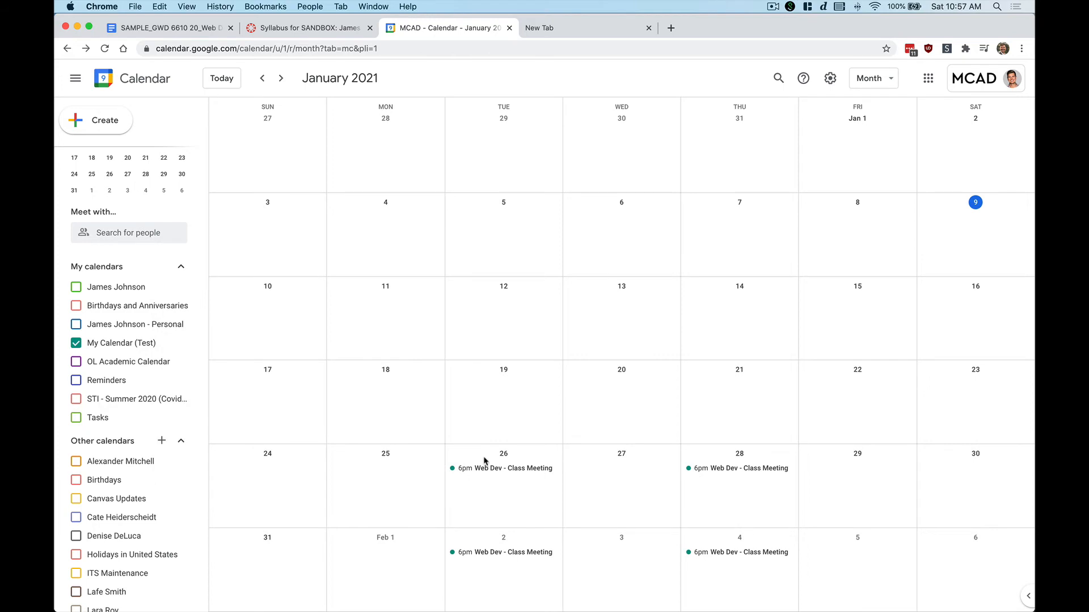
left_click(740, 456)
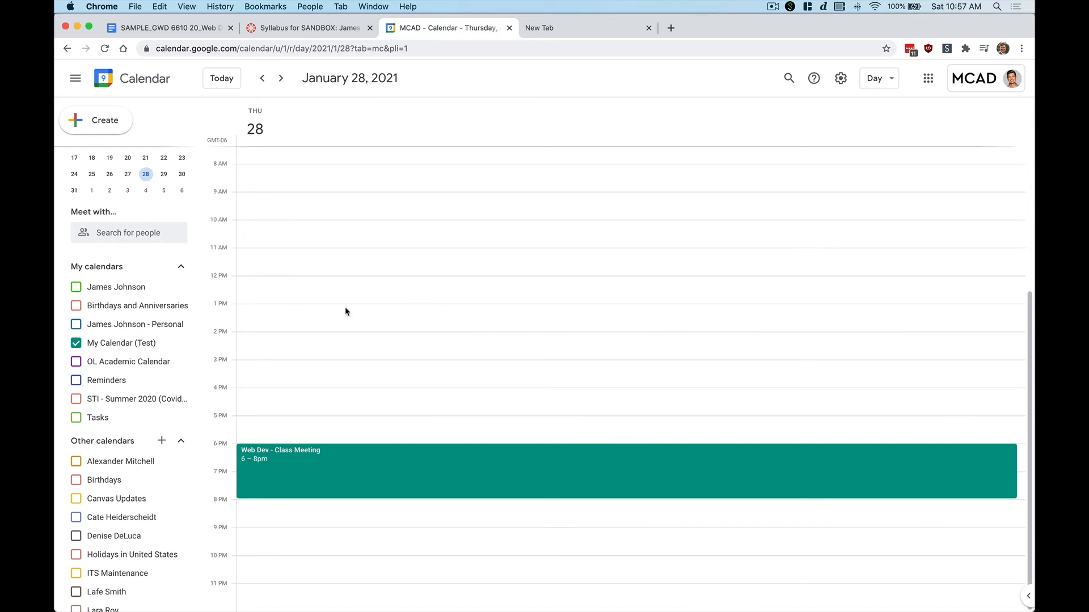
Draft 'Web Dev - Office Hours' at noon Jan 28, repeating weekly Thursdays until May 6, 2021, with Google Meet
left_click(330, 281)
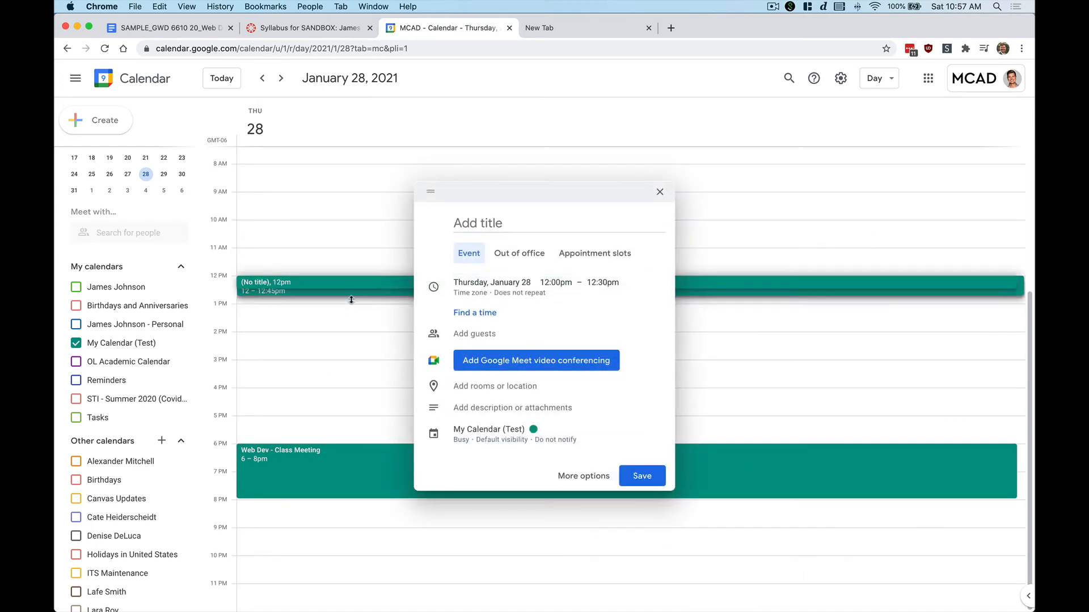
type("Web Dev ")
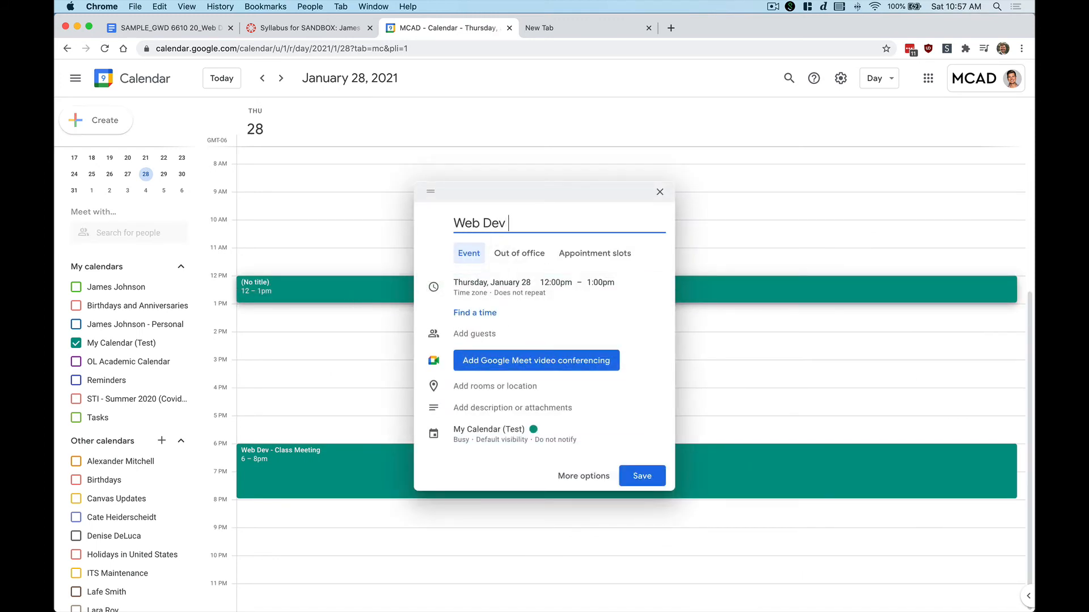
type("- Office Hours")
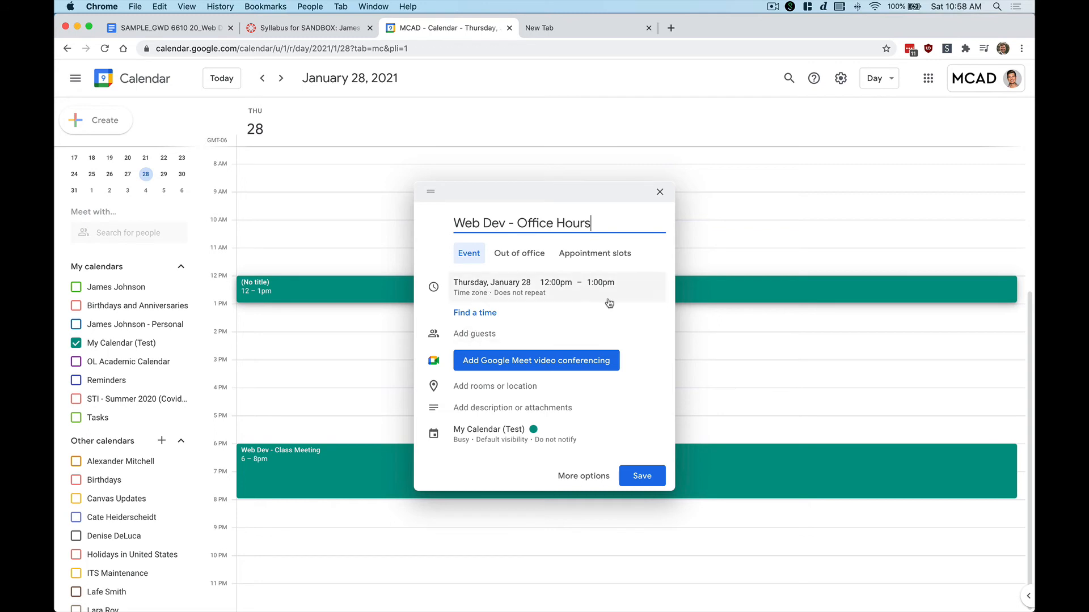
left_click(512, 296)
left_click(506, 326)
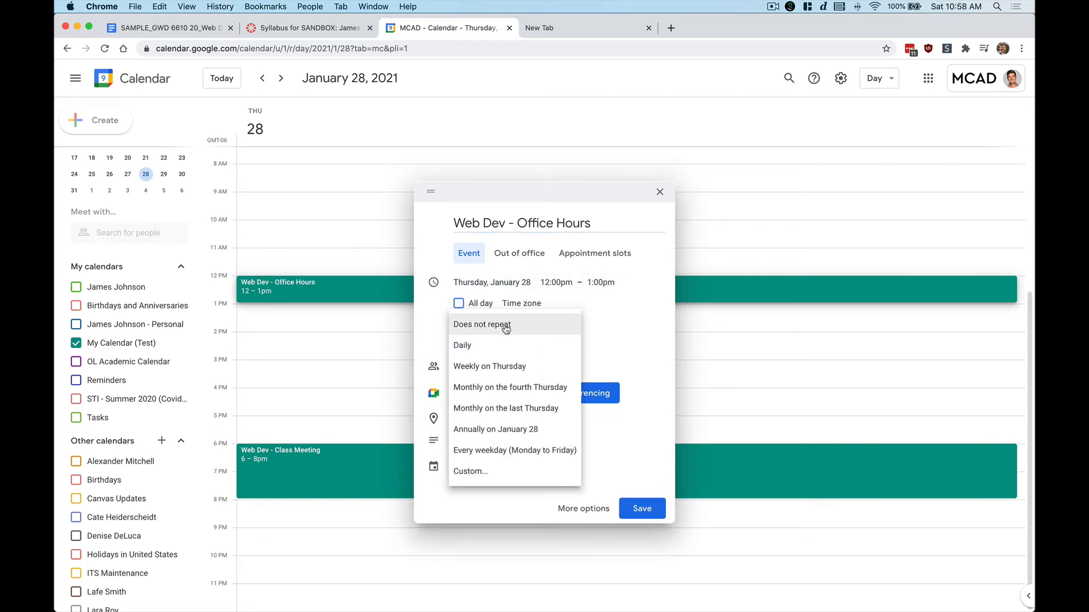
left_click(483, 474)
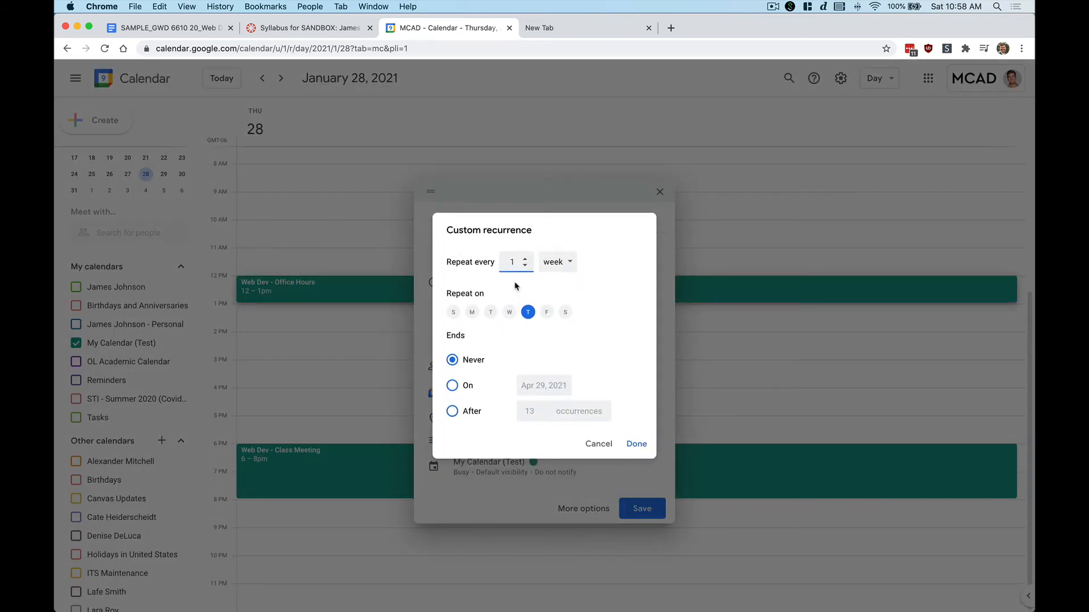
left_click(452, 387)
left_click(636, 443)
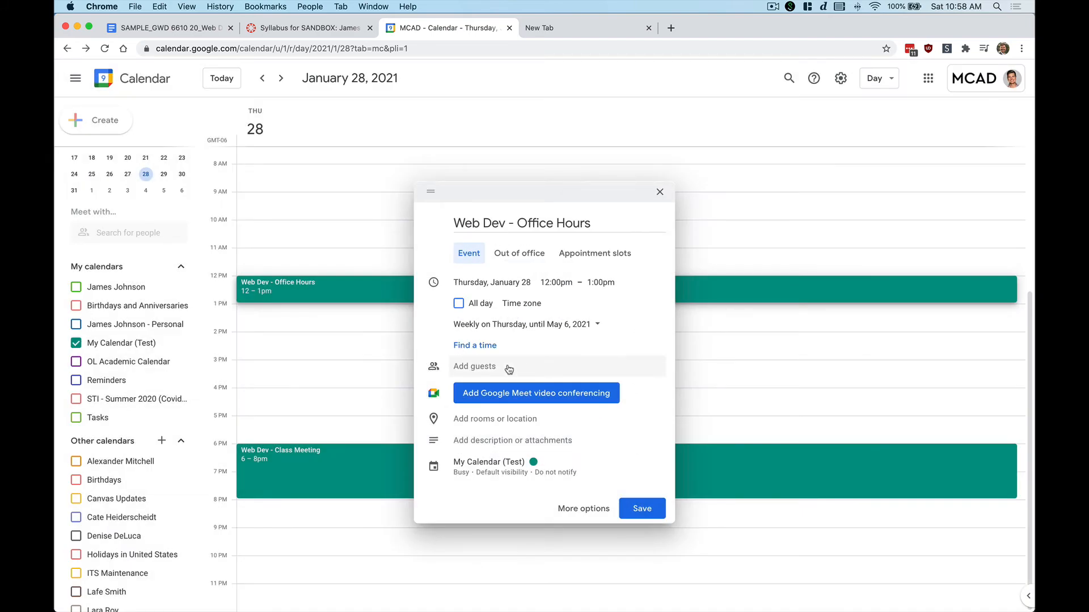
left_click(525, 397)
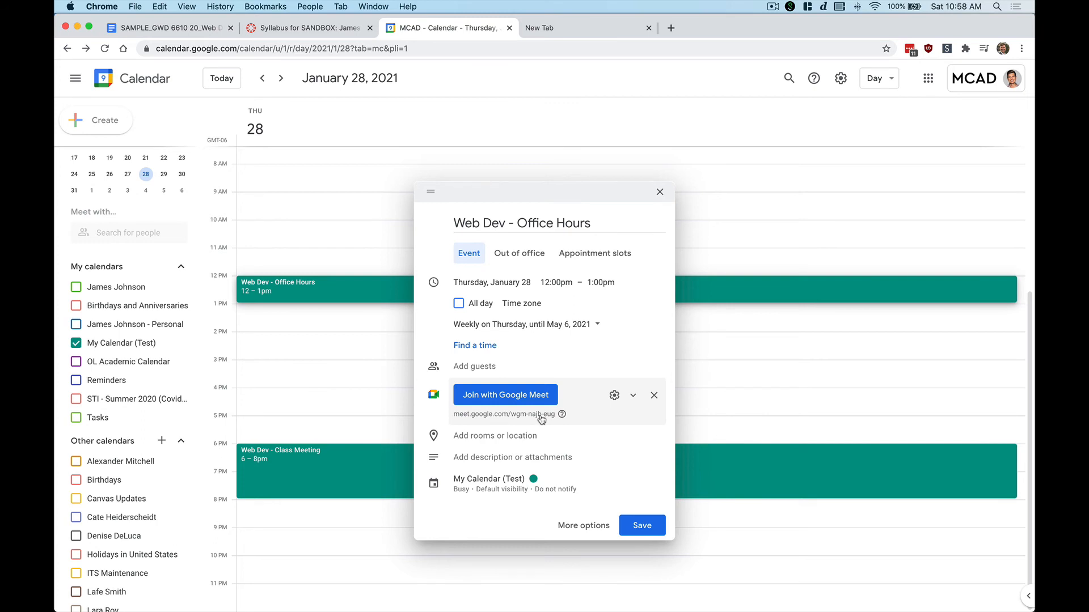
Make the Meeting ID editable and paste in the class meeting's Meet link from the syllabus doc
left_click(631, 417)
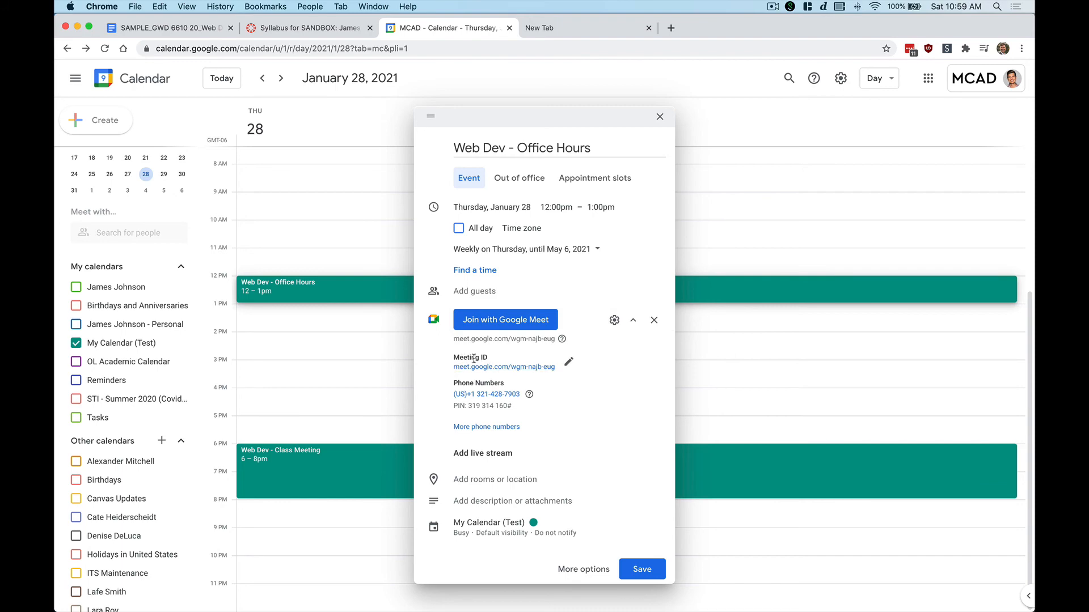
left_click(569, 362)
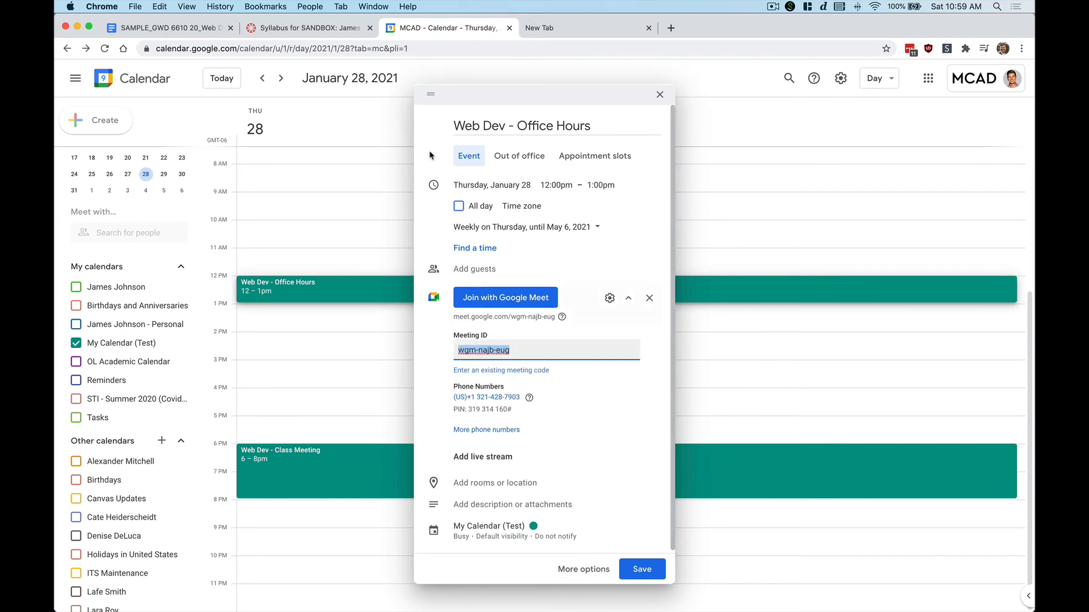
left_click(178, 26)
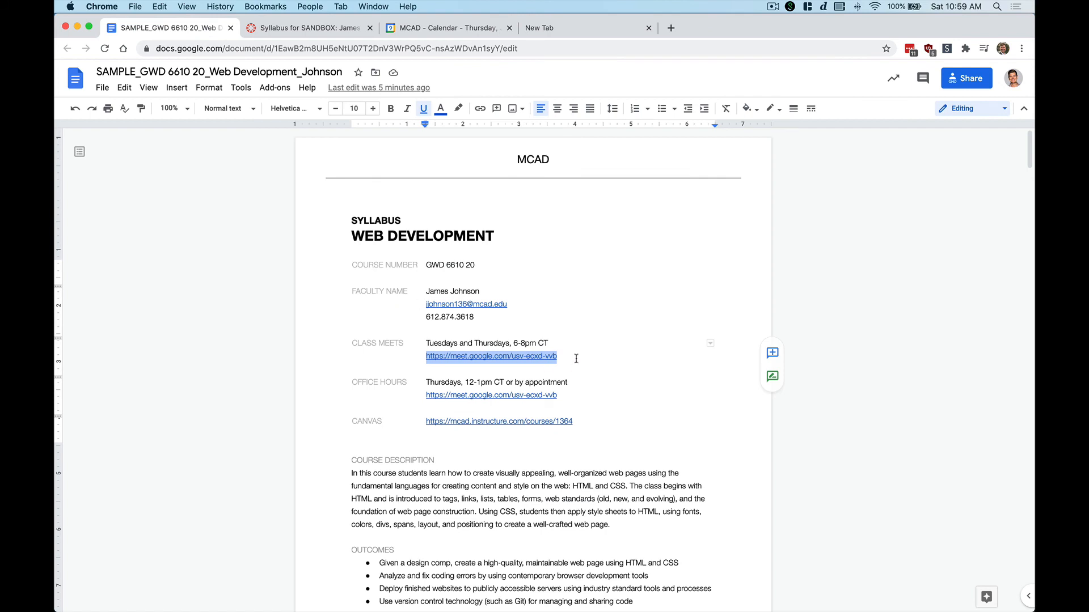
left_click_drag(576, 358, 427, 358)
key("super+c")
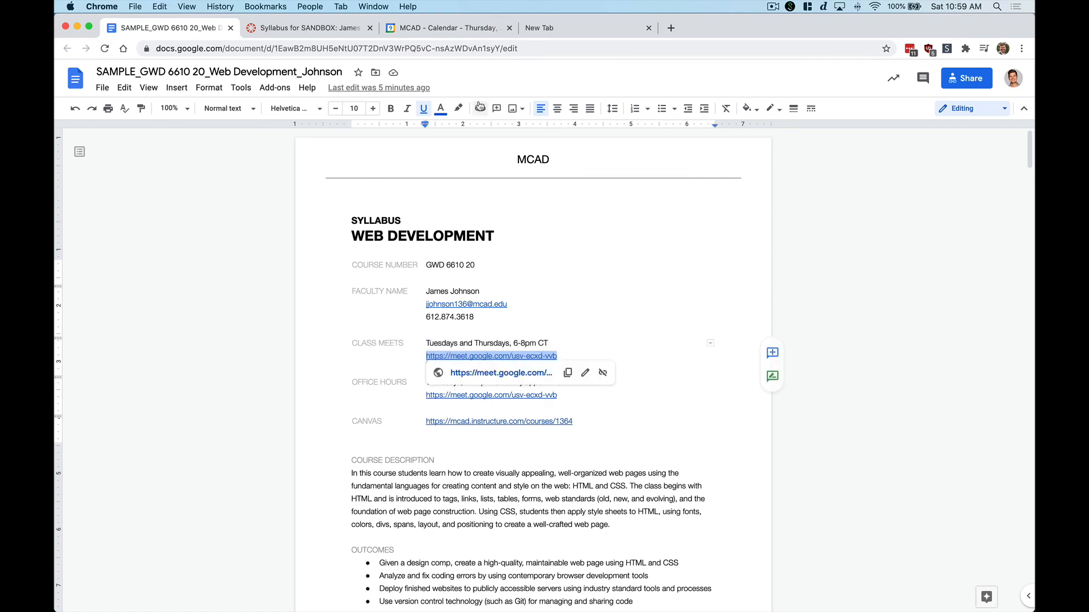
left_click(433, 31)
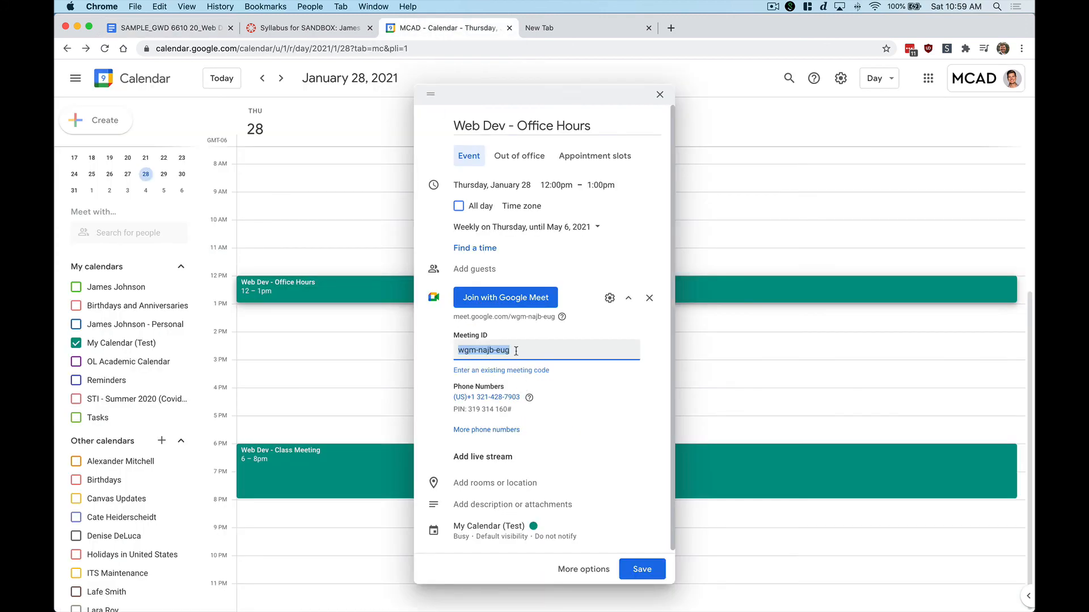
key("super+v")
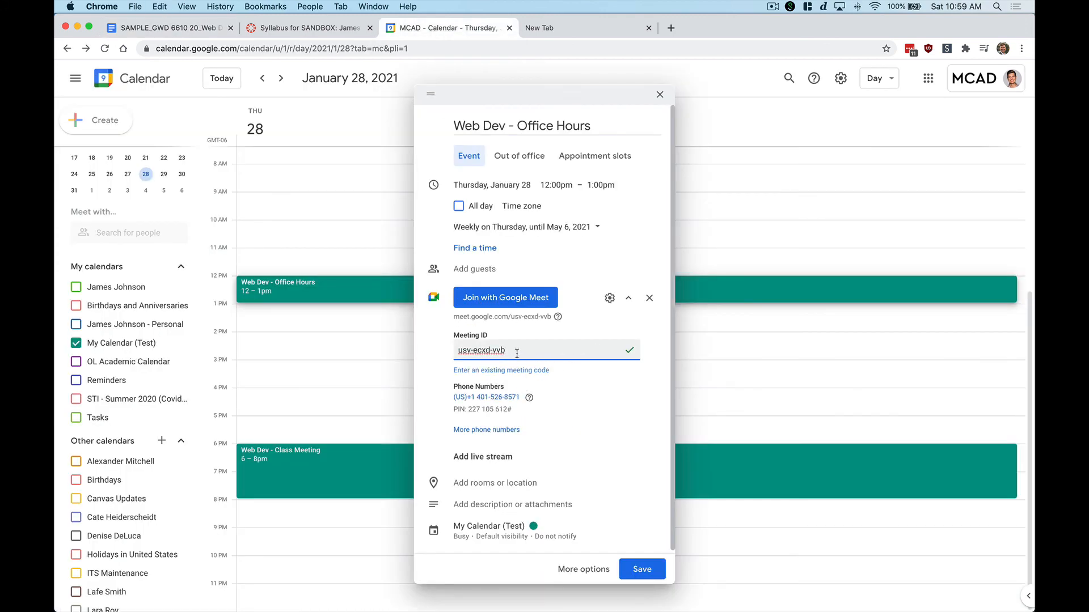
key("super+1")
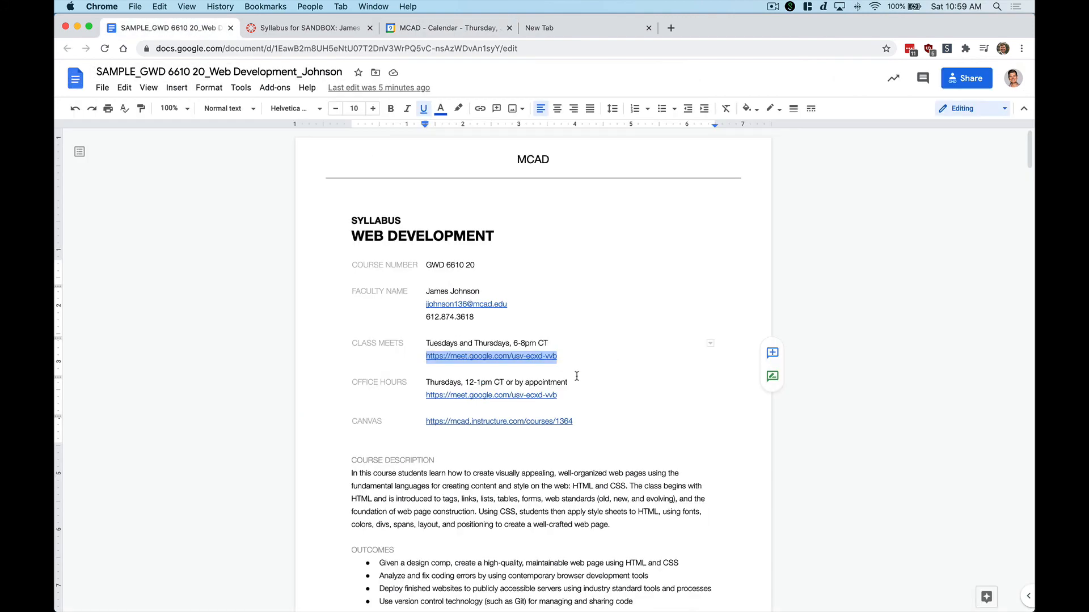
left_click(568, 357)
left_click(513, 358, "shift")
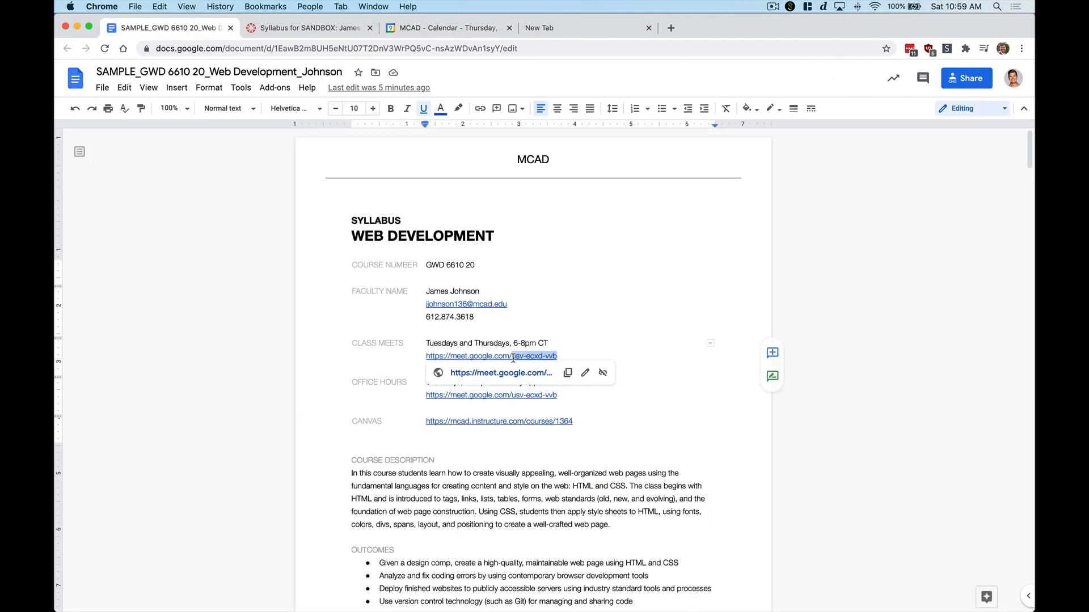
left_click(446, 29)
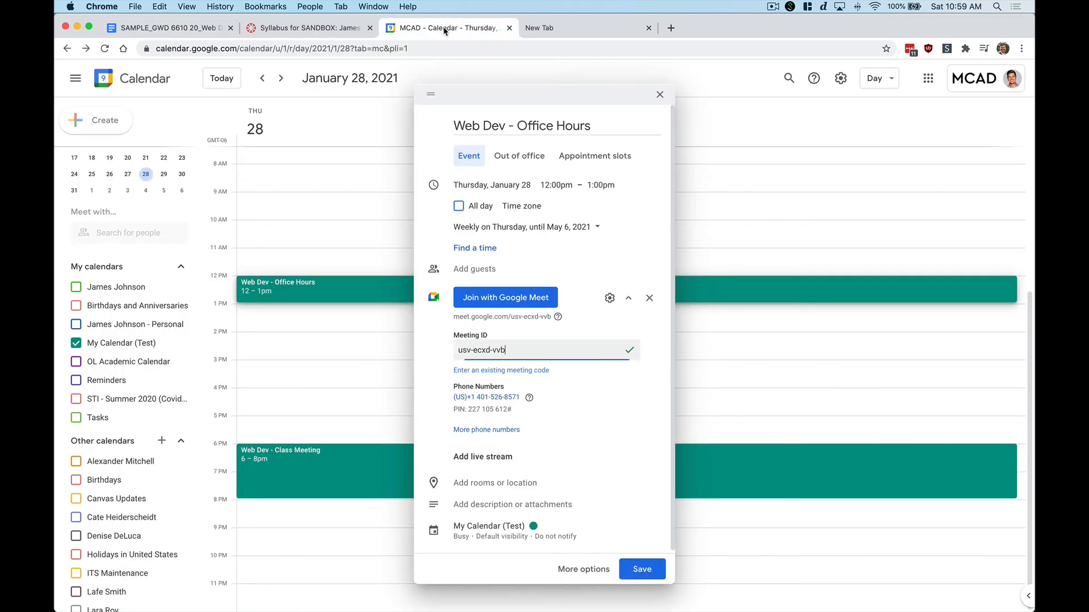
triple_click(521, 349)
key("super+v")
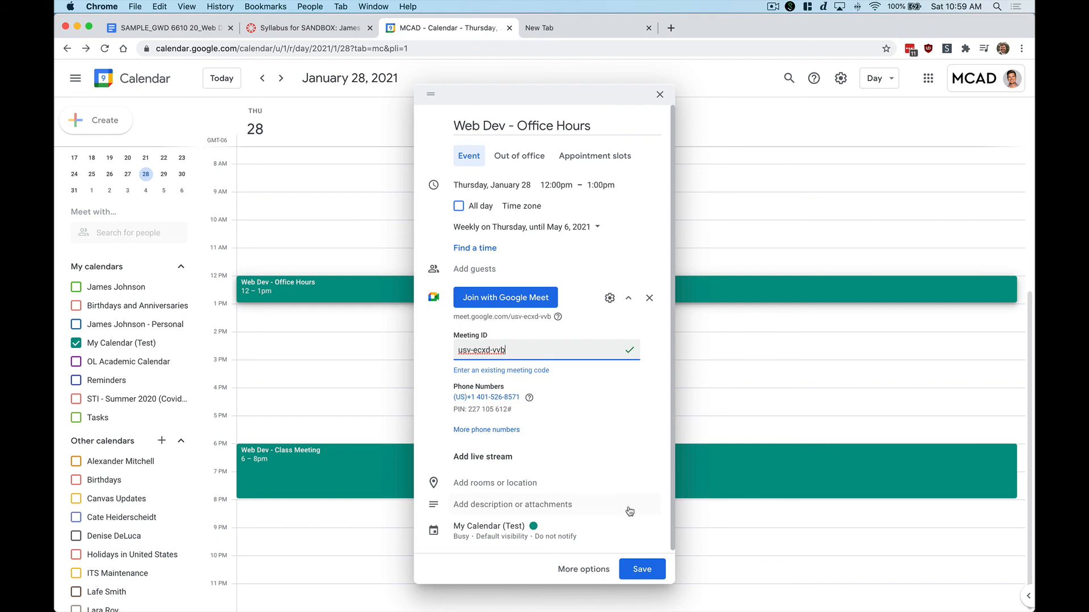
left_click(642, 570)
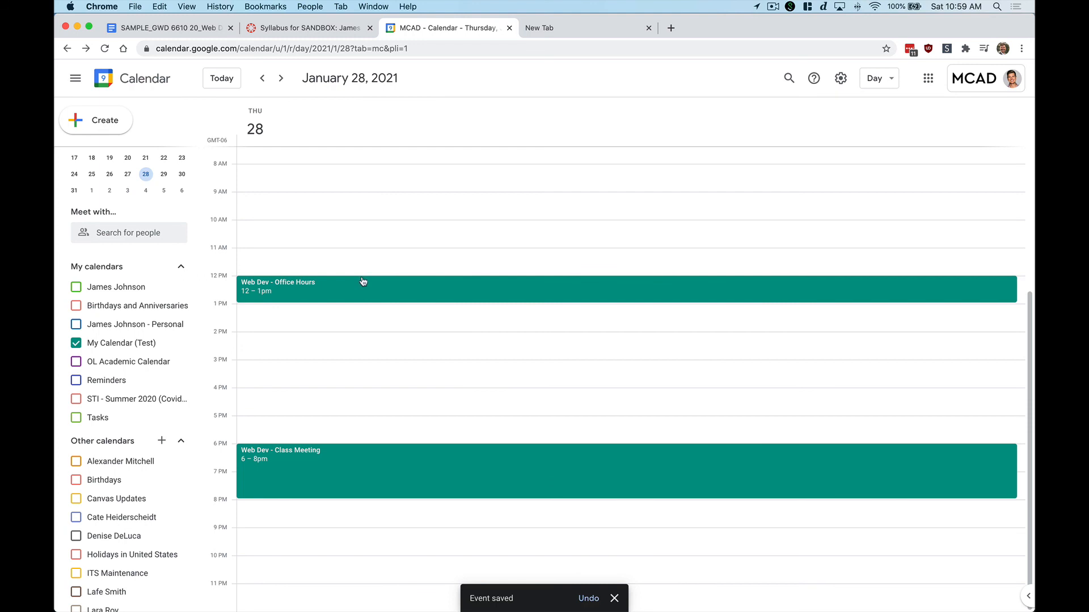
Switch to Month view and advance to February 2021
left_click(876, 78)
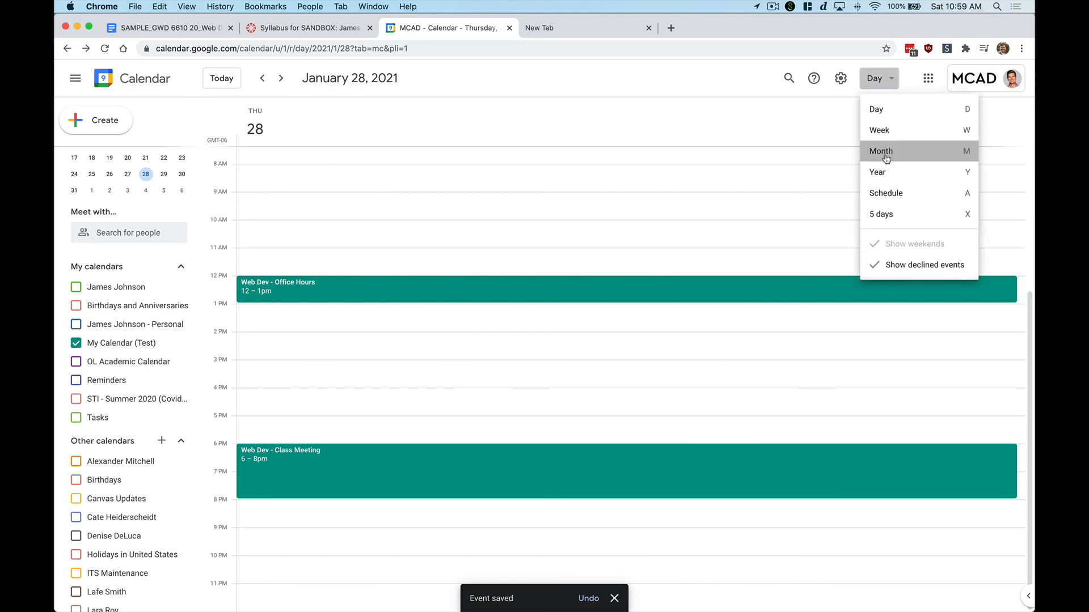
left_click(882, 152)
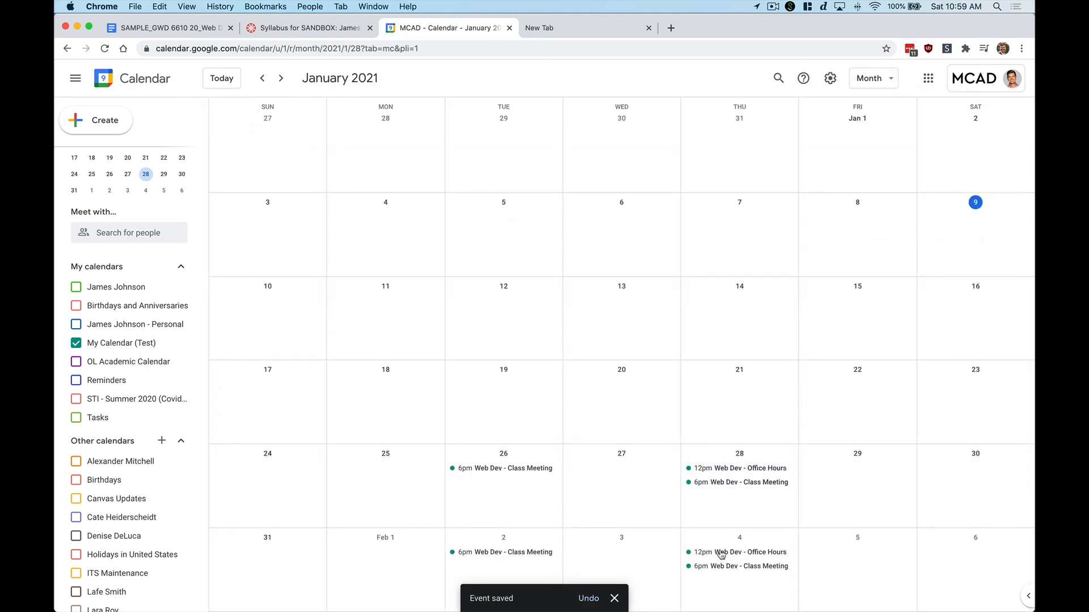
left_click(280, 77)
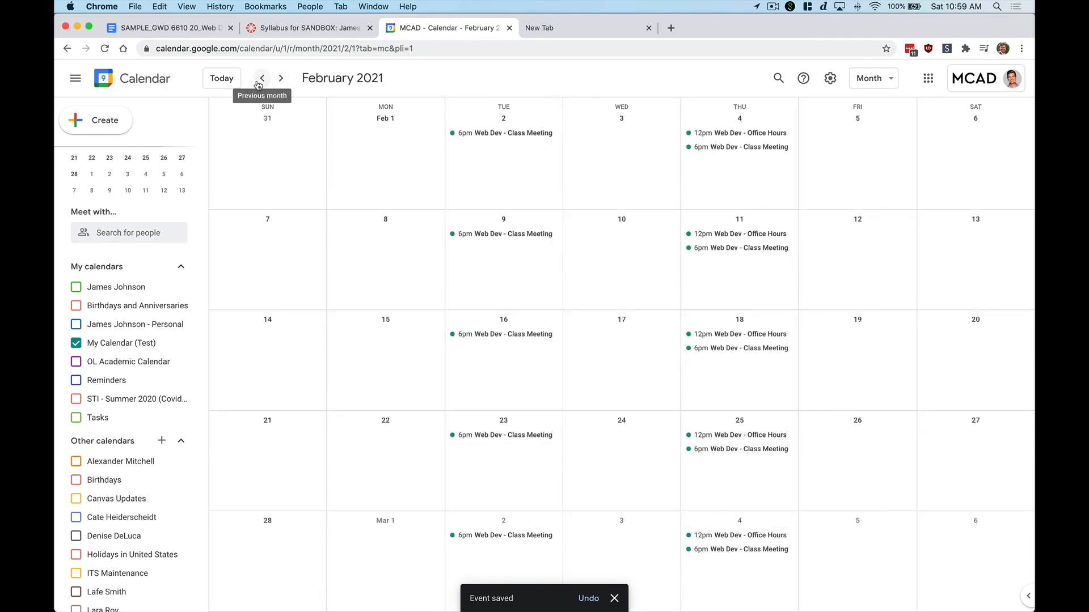